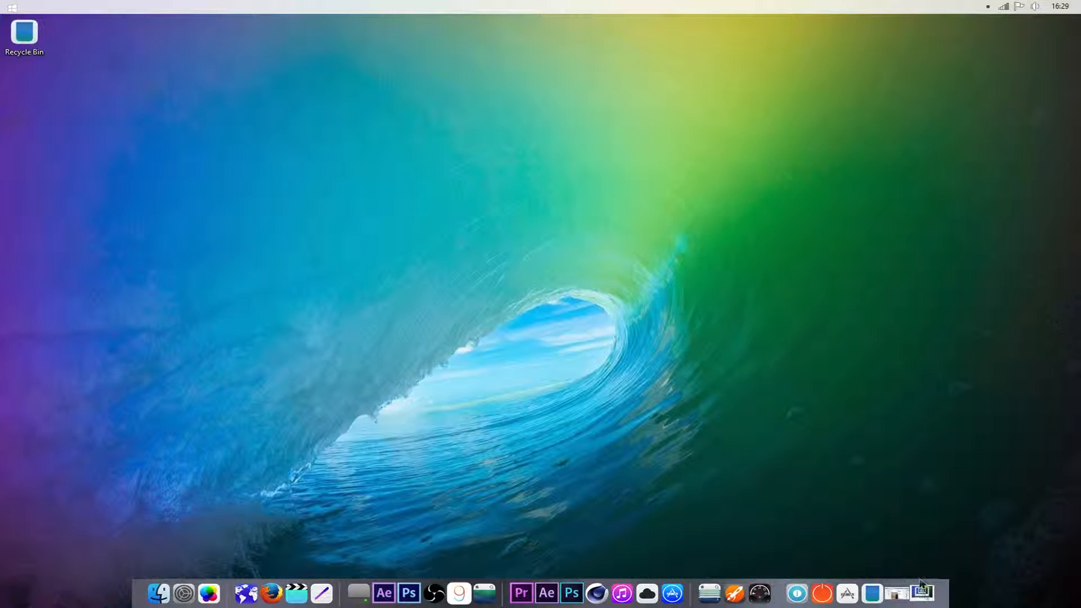
click(922, 591)
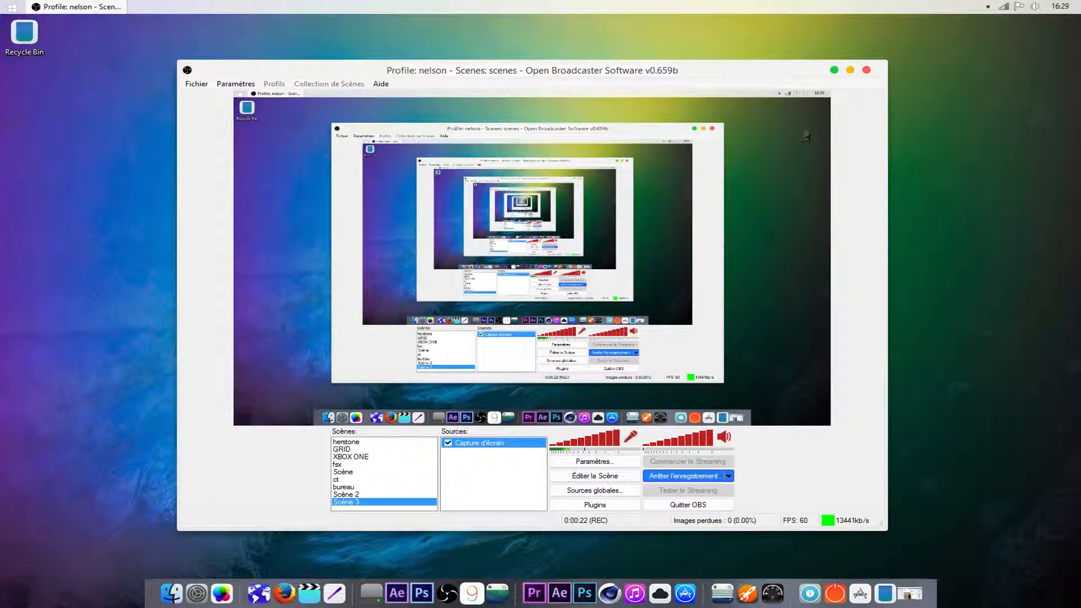
click(834, 69)
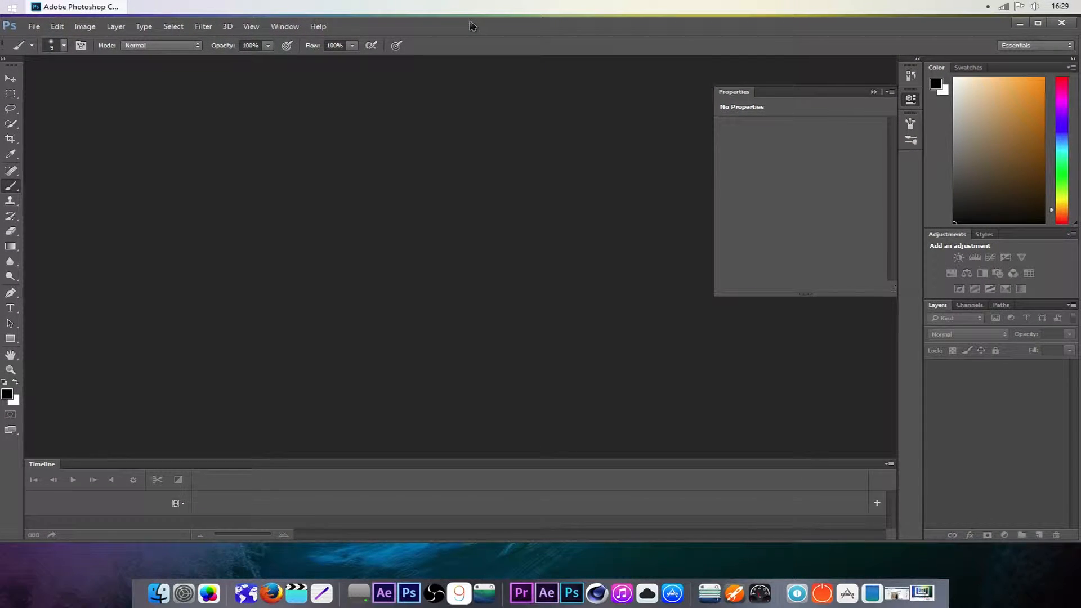
Step: Extend the Photoshop window's height down to just above the dock
drag(445, 542, 441, 566)
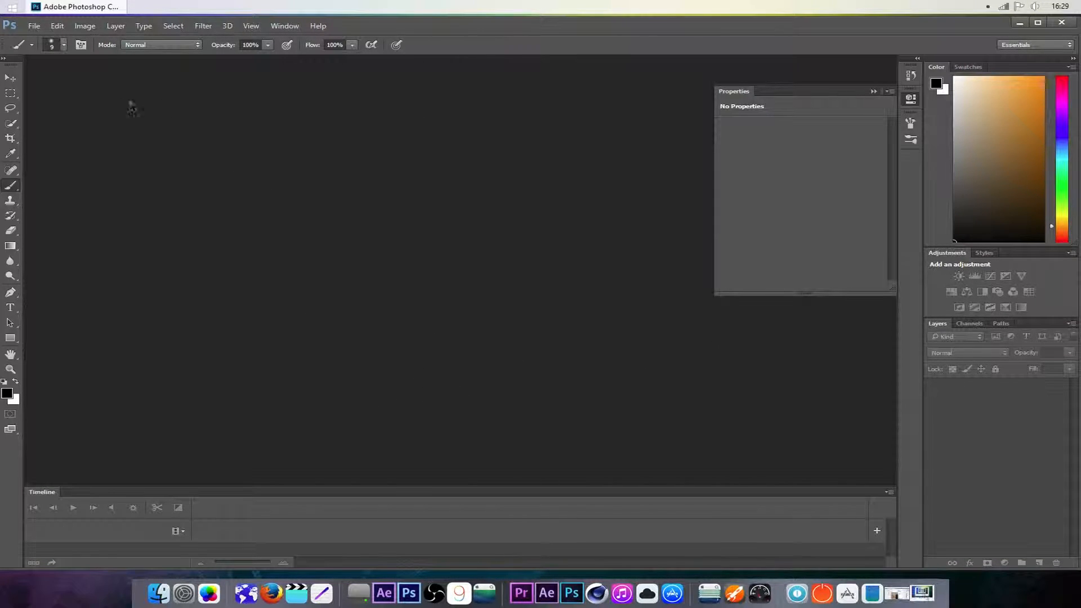
Step: Switch to Firefox and go to google.fr
click(271, 592)
click(926, 595)
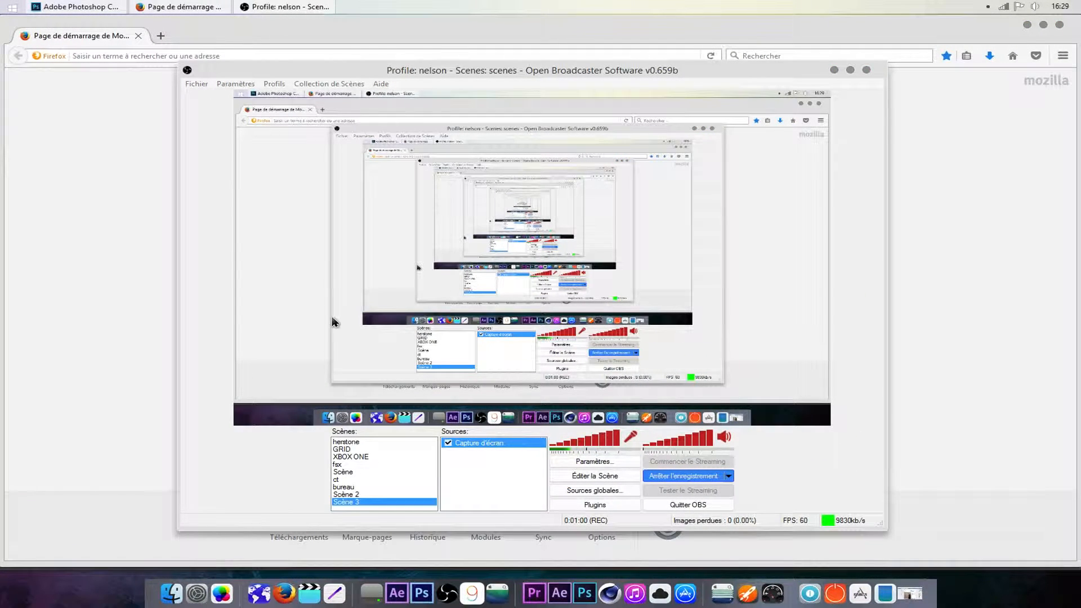
click(835, 70)
click(179, 56)
text(google.fr/)
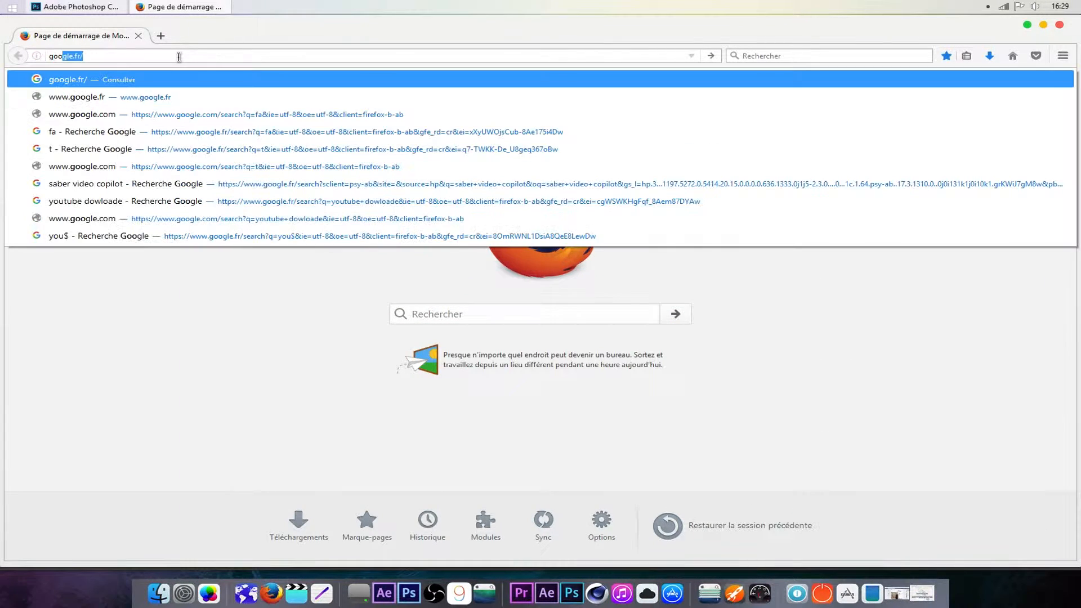
key(Return)
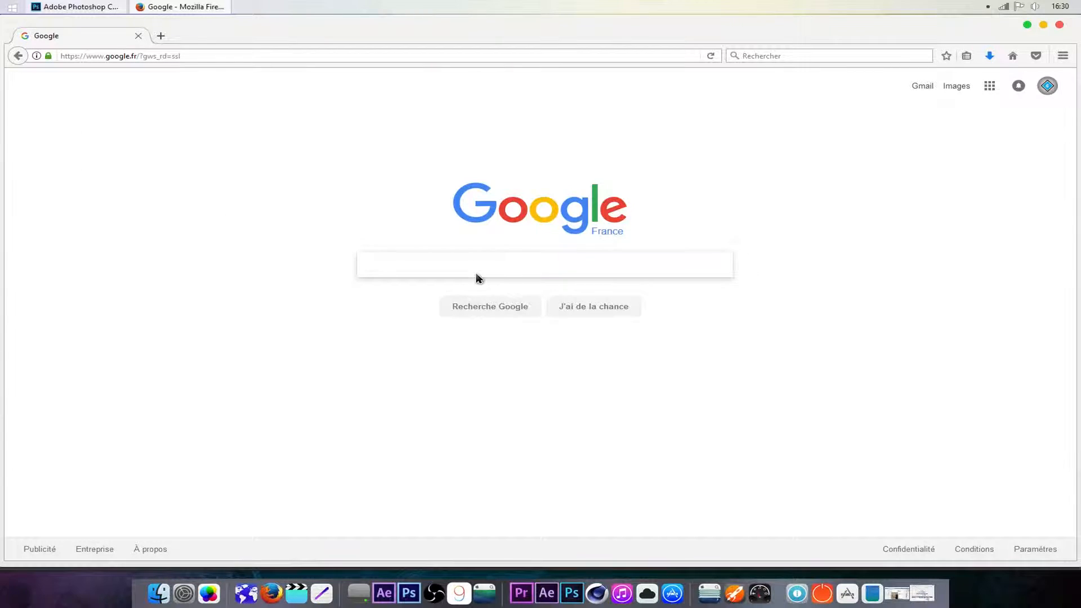
Step: Search Google for "yeux marrons"
text(yesy)
key(BackSpace)
key(BackSpace)
key(BackSpace)
key(BackSpace)
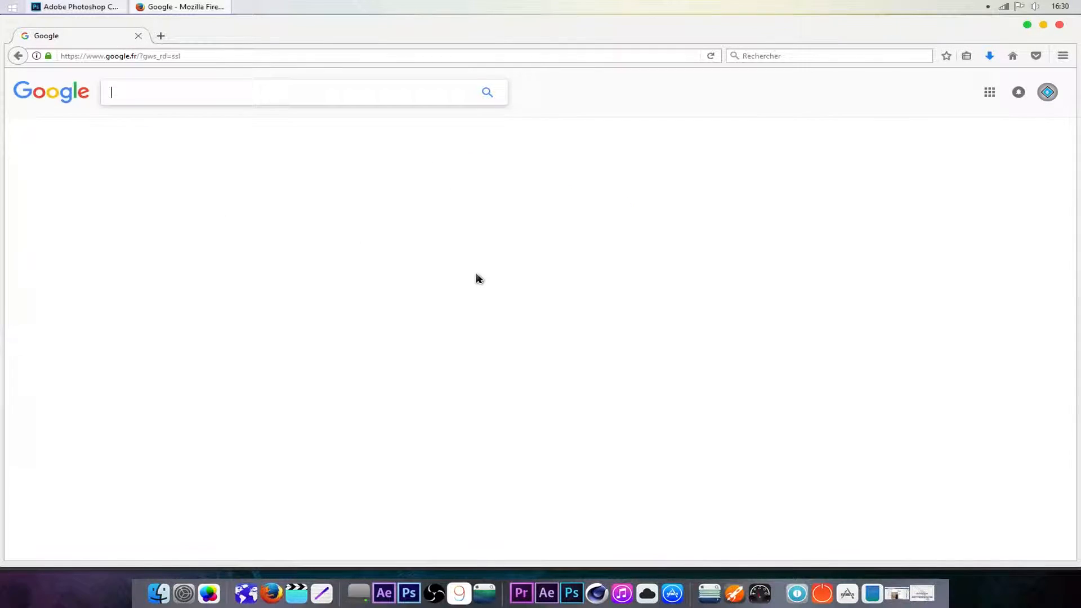
text(oys)
key(BackSpace)
key(BackSpace)
key(BackSpace)
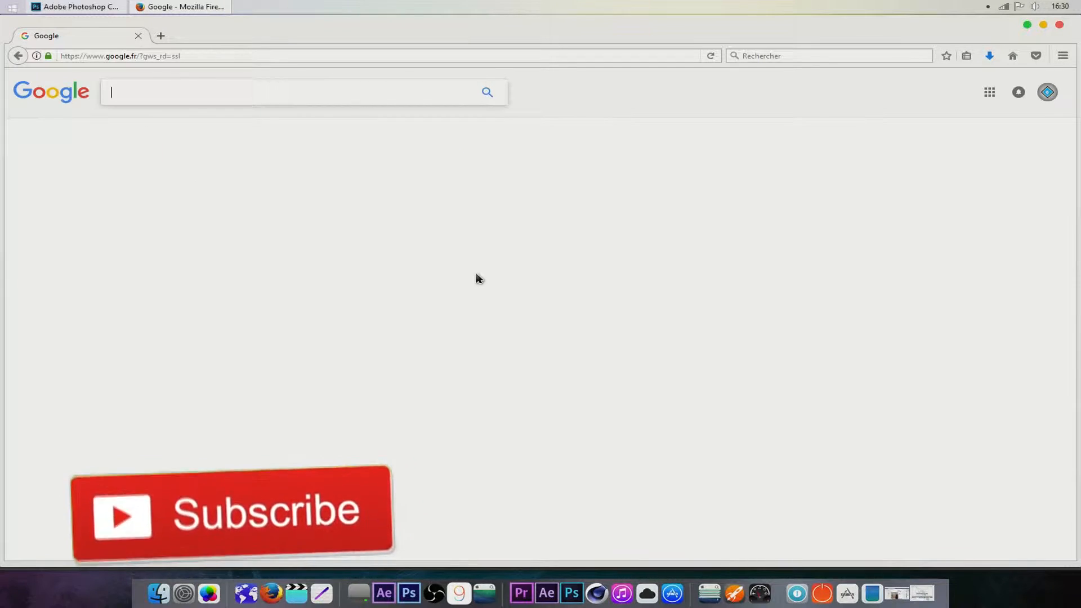
text(yeux mparro)
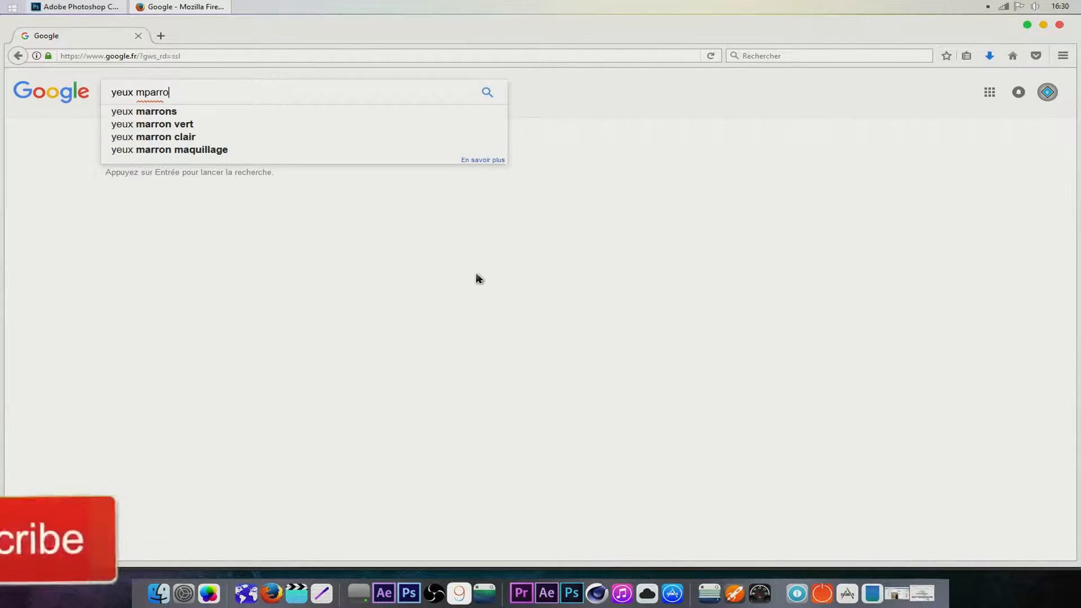
text(n)
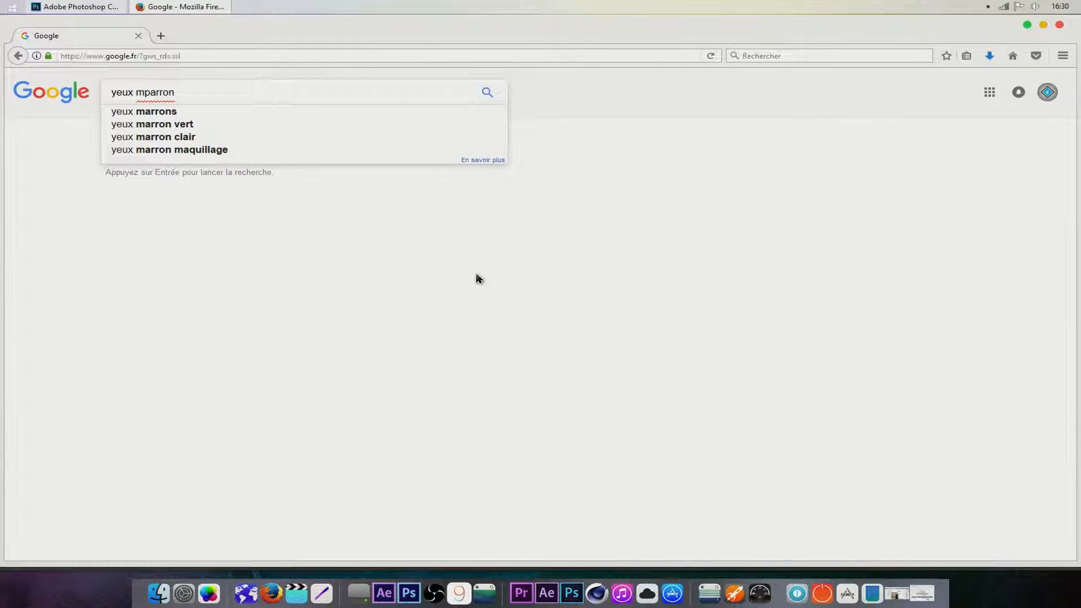
key(Down)
key(Return)
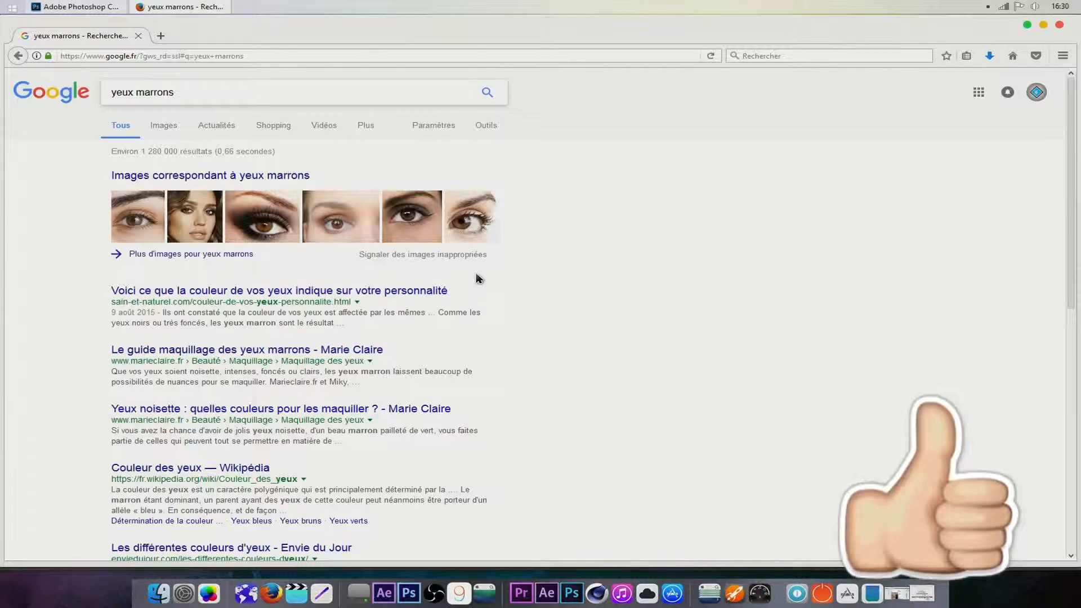
Step: Show the image results and open the 1182 × 514 onaimelemaquillage.fr photo of two brown eyes at full size
click(170, 131)
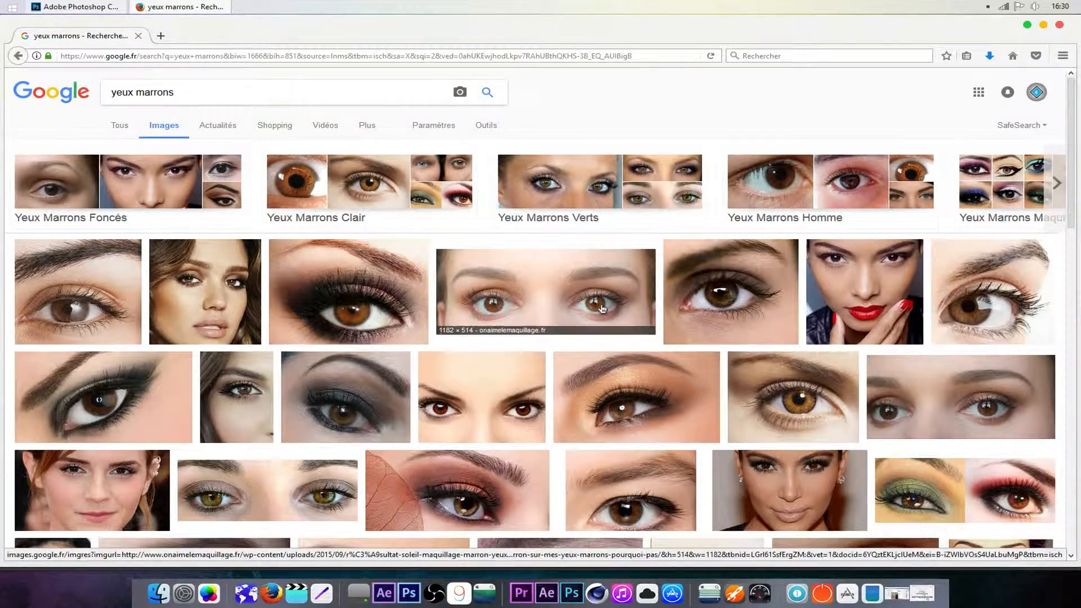
click(437, 332)
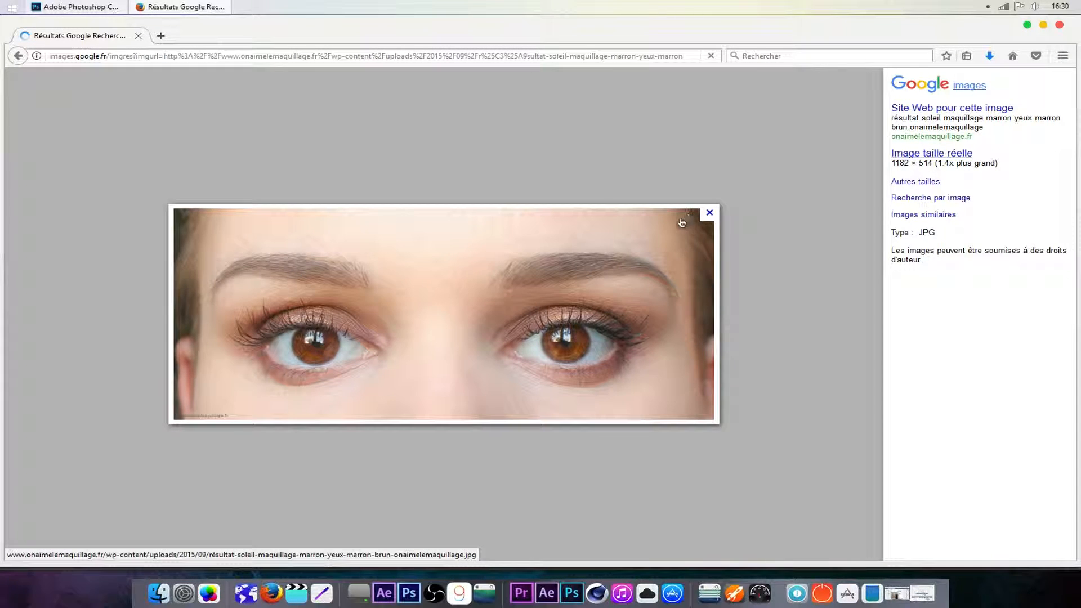
click(507, 279)
click(918, 155)
Step: Save the full-size eye photo to the desktop under its suggested name and close the browser
right_click(469, 272)
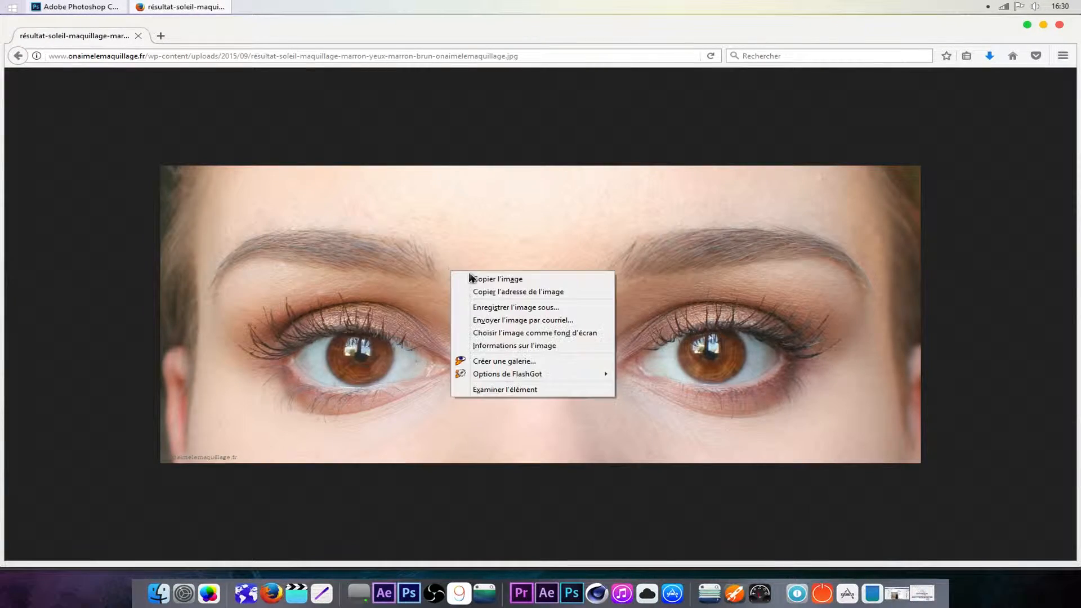
click(501, 307)
click(442, 307)
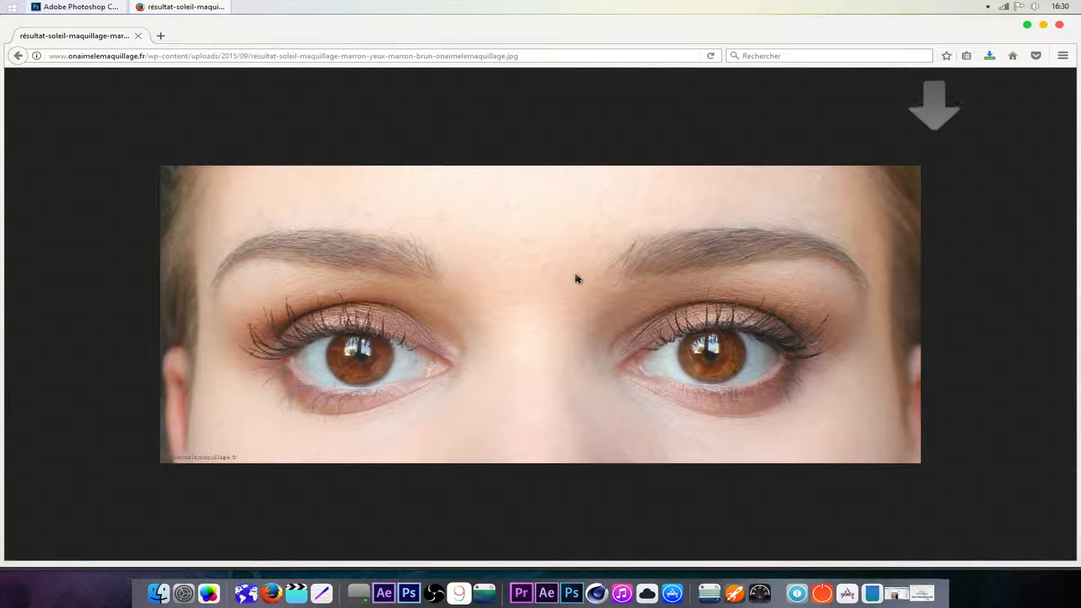
click(1060, 25)
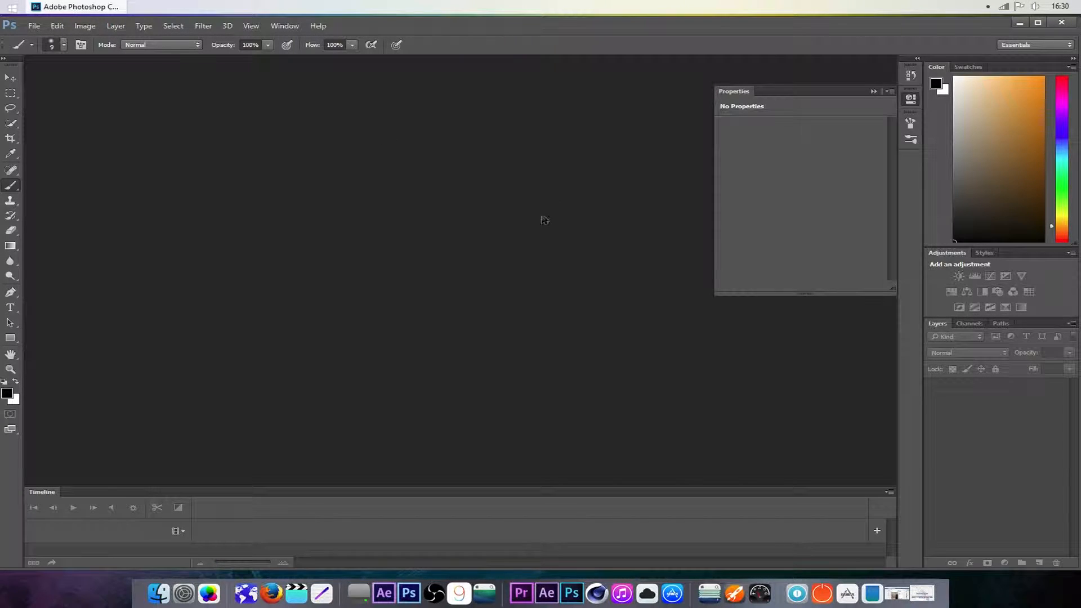
Step: Open the saved eye photo from the desktop in Photoshop and collapse the Properties panel covering it
click(34, 26)
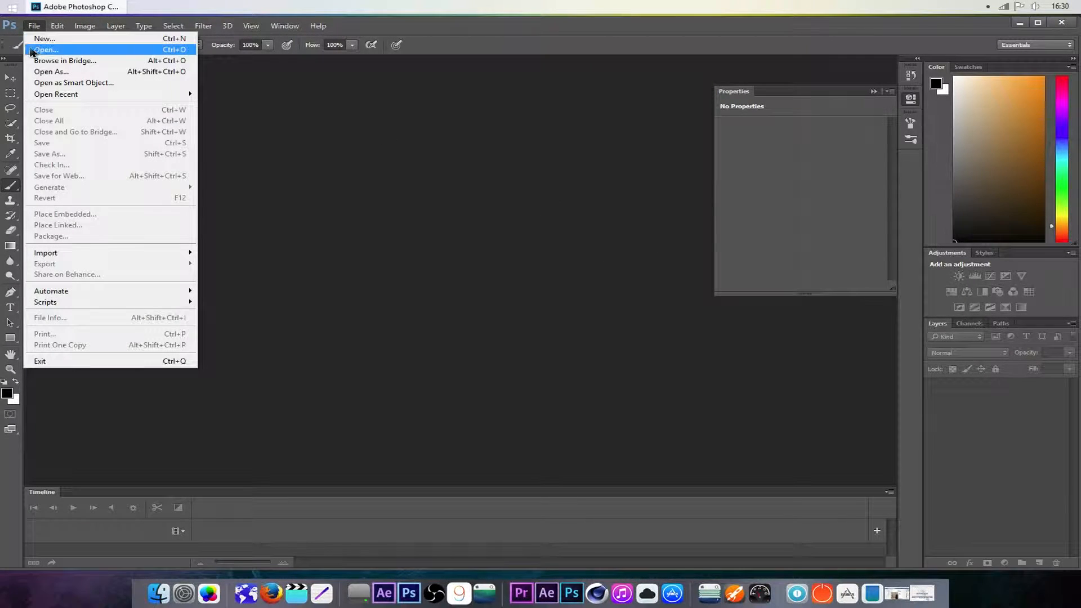
click(47, 53)
click(233, 163)
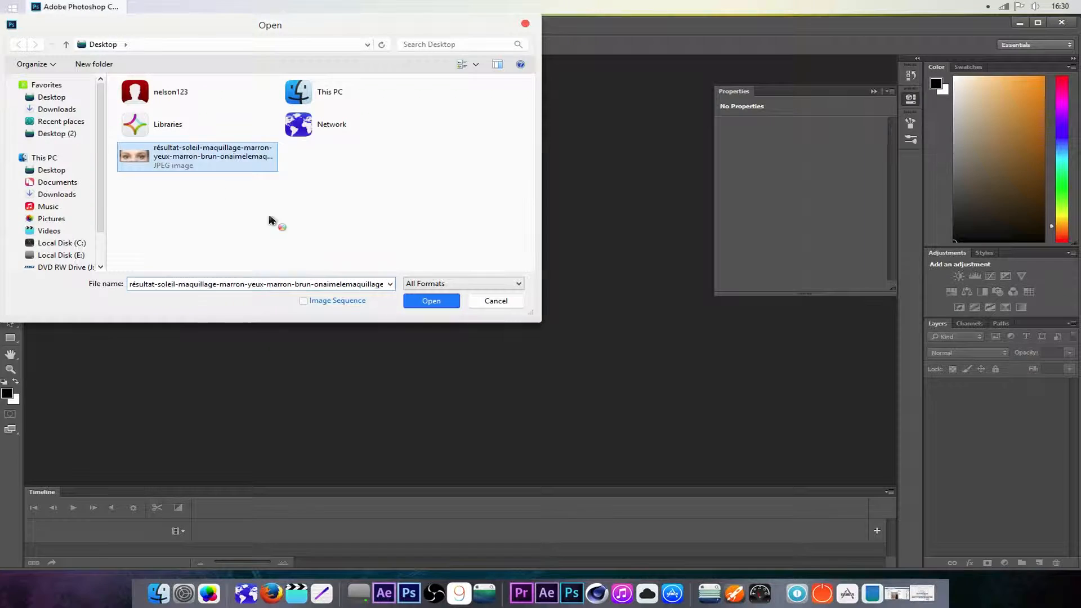
click(456, 302)
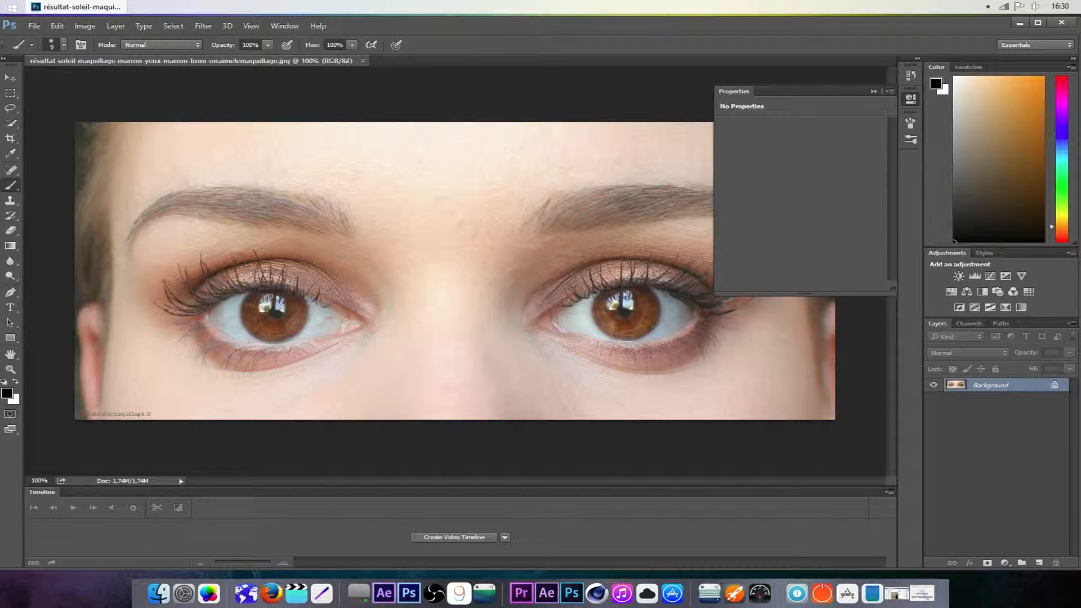
click(873, 91)
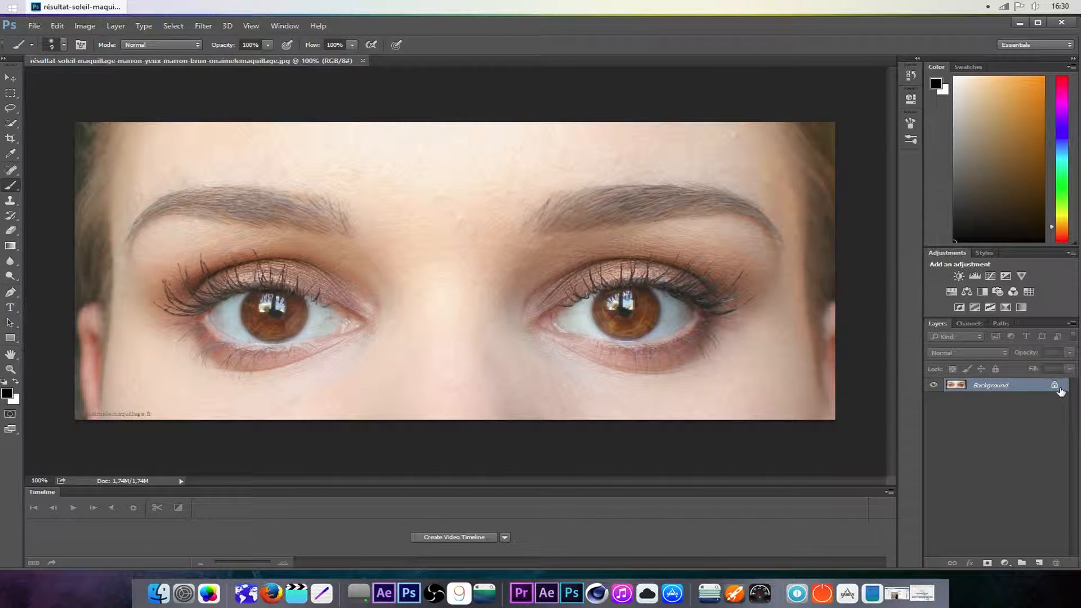
Step: Convert the locked Background into an editable layer and duplicate it
click(1055, 385)
double_click(1058, 388)
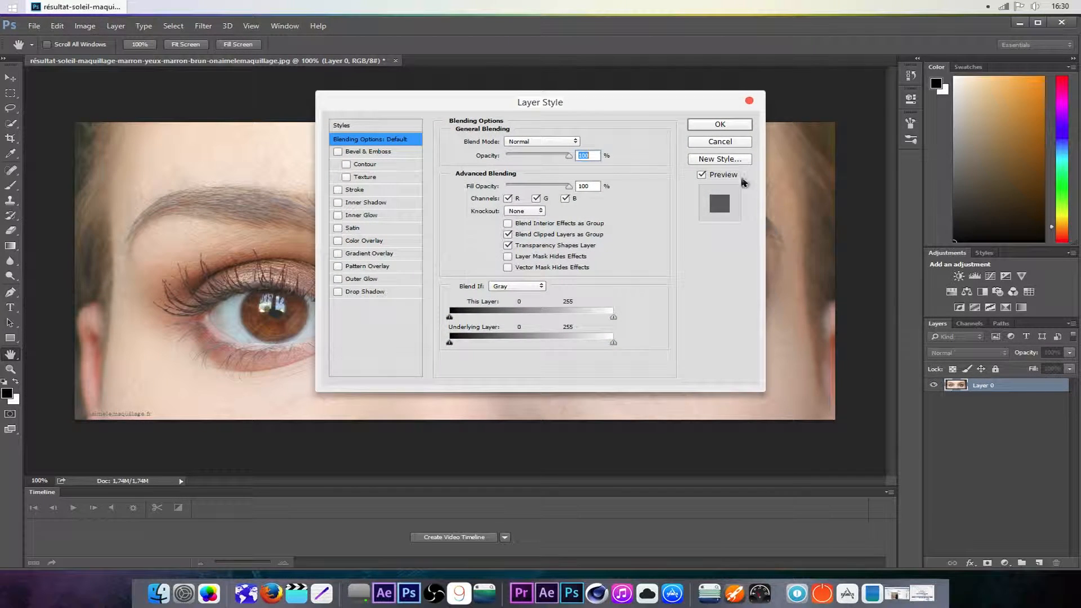
click(721, 125)
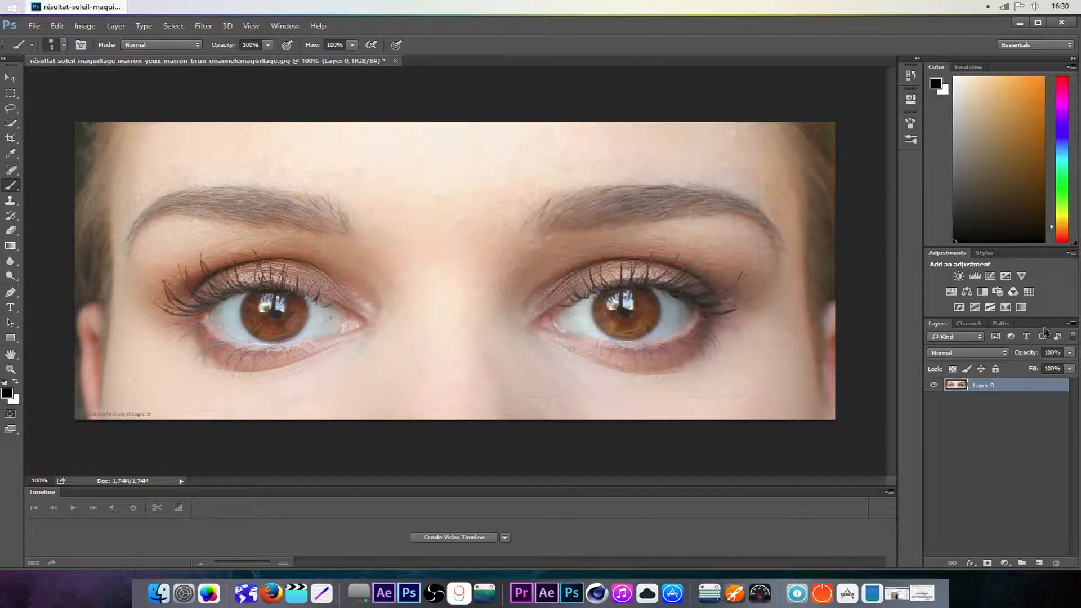
right_click(993, 389)
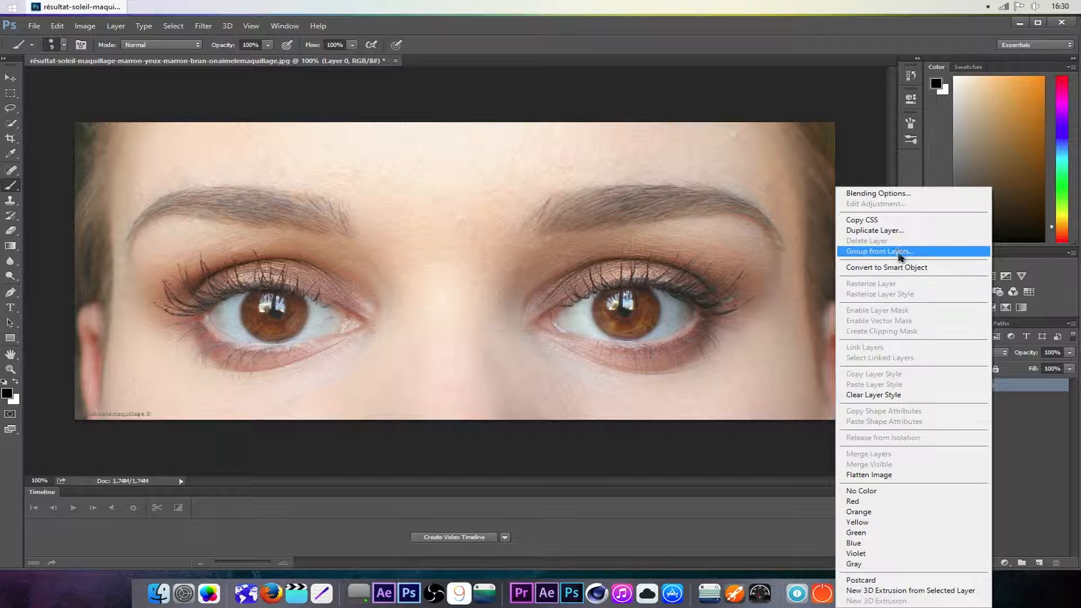
click(888, 232)
click(670, 184)
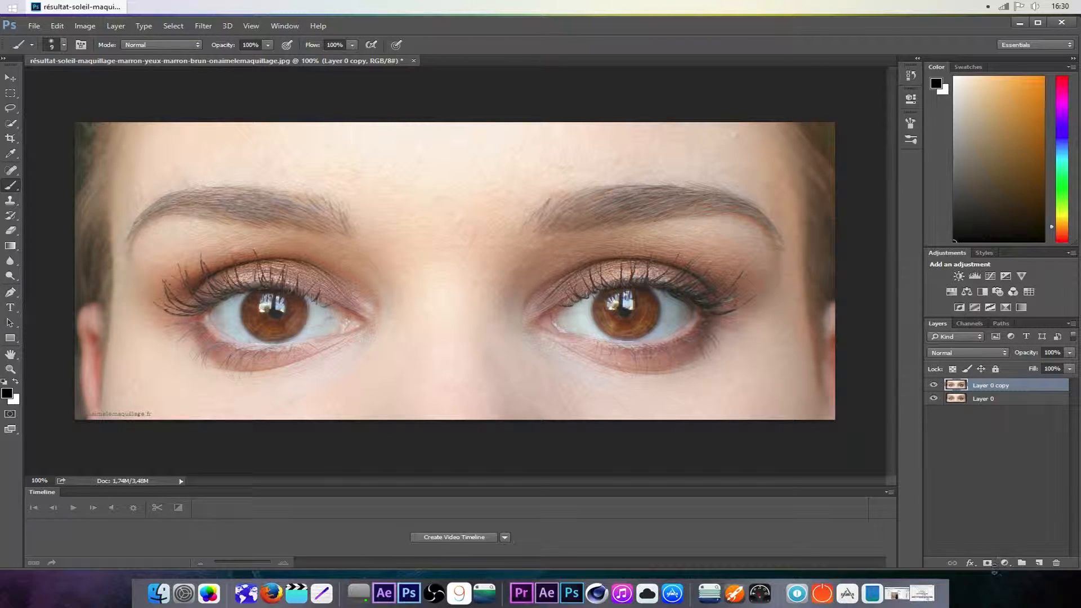
Step: Add a Solid Color fill layer in light blue #4dd7ff above the duplicated photo layer
click(1006, 564)
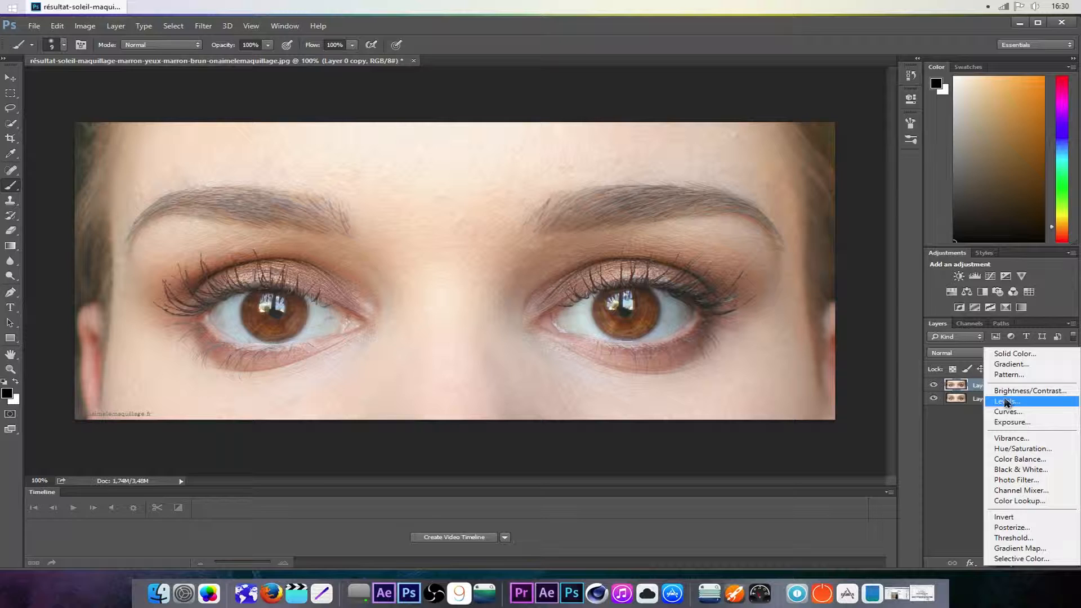
click(1012, 355)
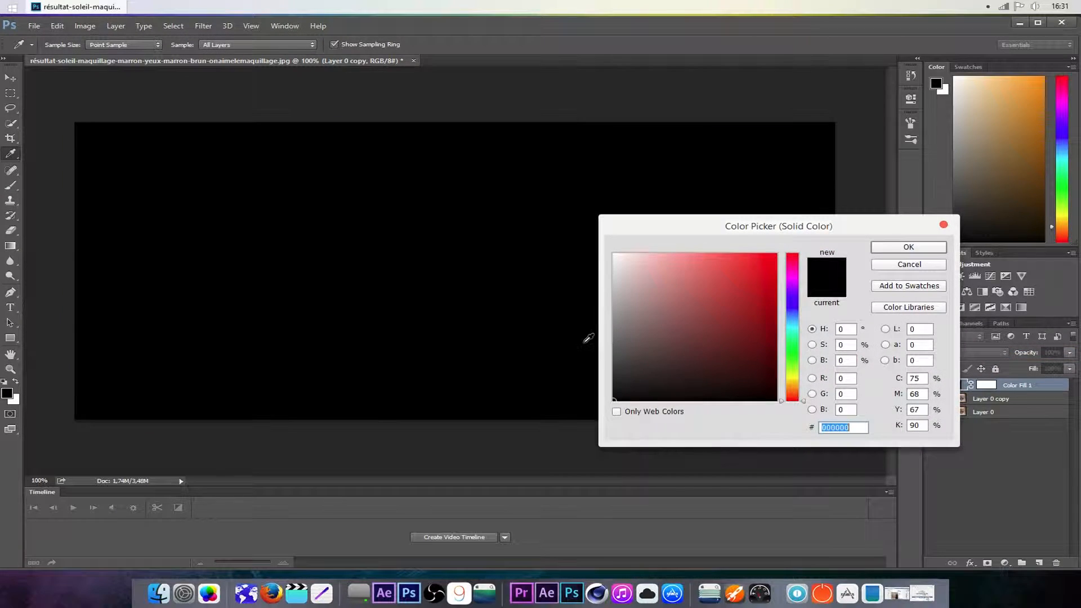
drag(831, 232, 664, 238)
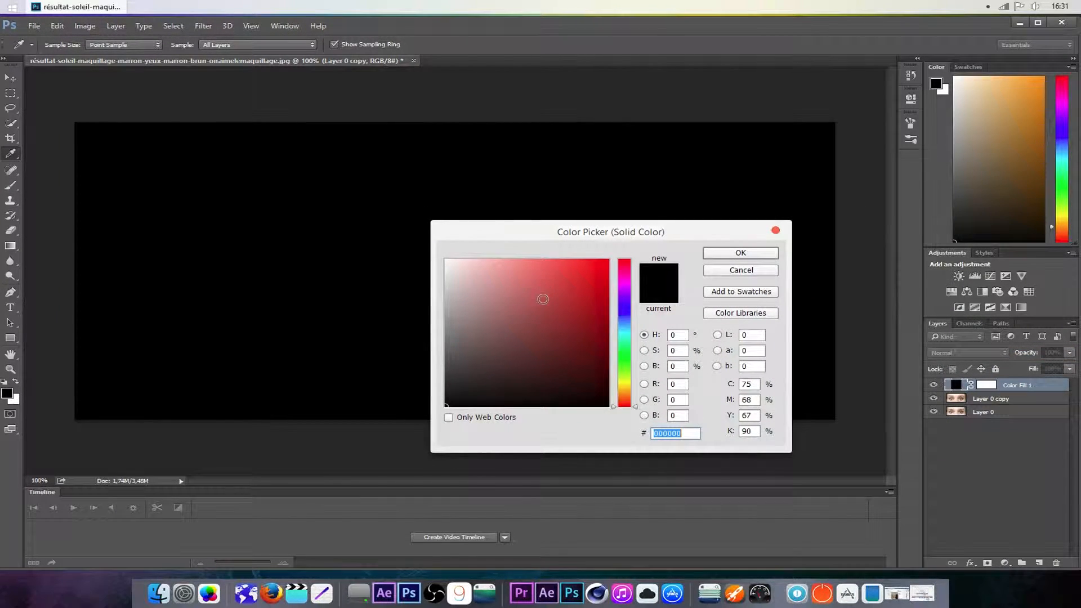
mouse_move(627, 304)
mouse_down()
mouse_move(629, 318)
mouse_move(608, 260)
mouse_move(562, 260)
mouse_move(627, 328)
mouse_up()
click(626, 319)
drag(595, 287, 560, 259)
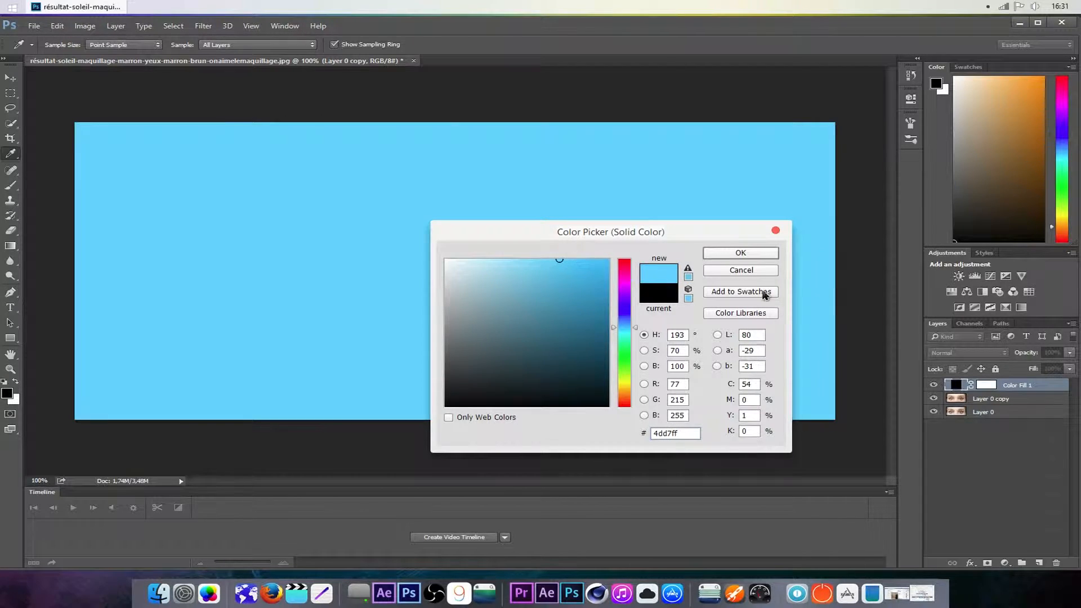
click(775, 257)
key(b)
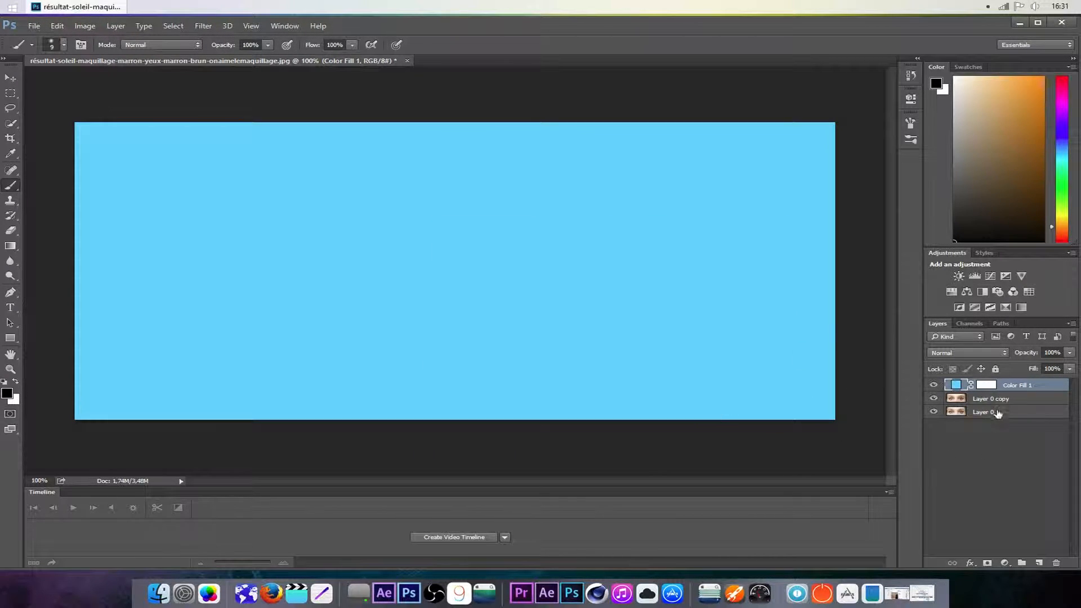
Step: Fill the layer mask of the light blue fill layer with black to hide the colour
click(993, 387)
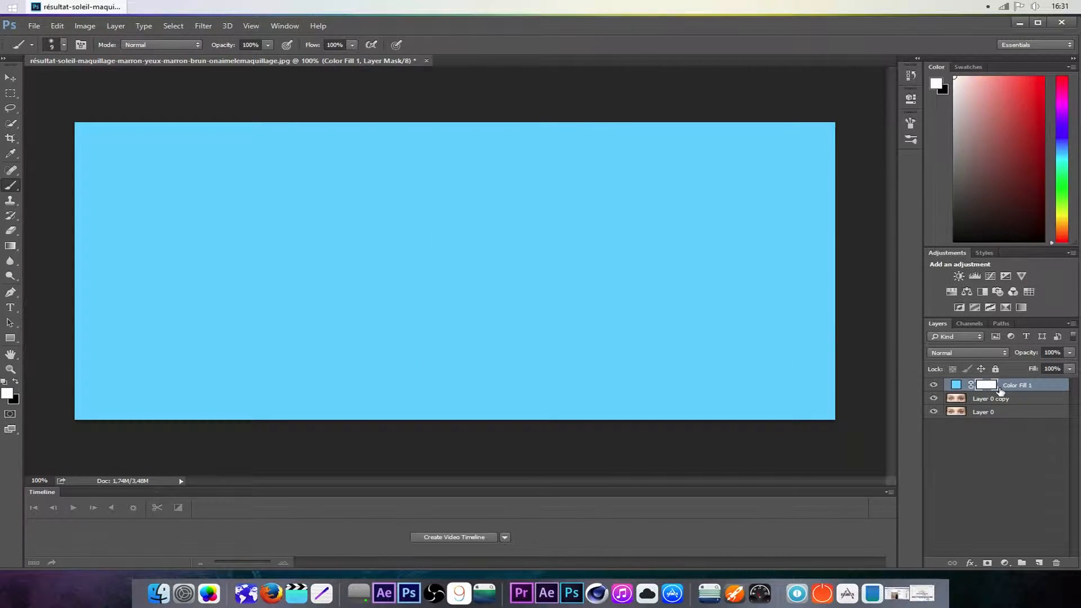
click(956, 386)
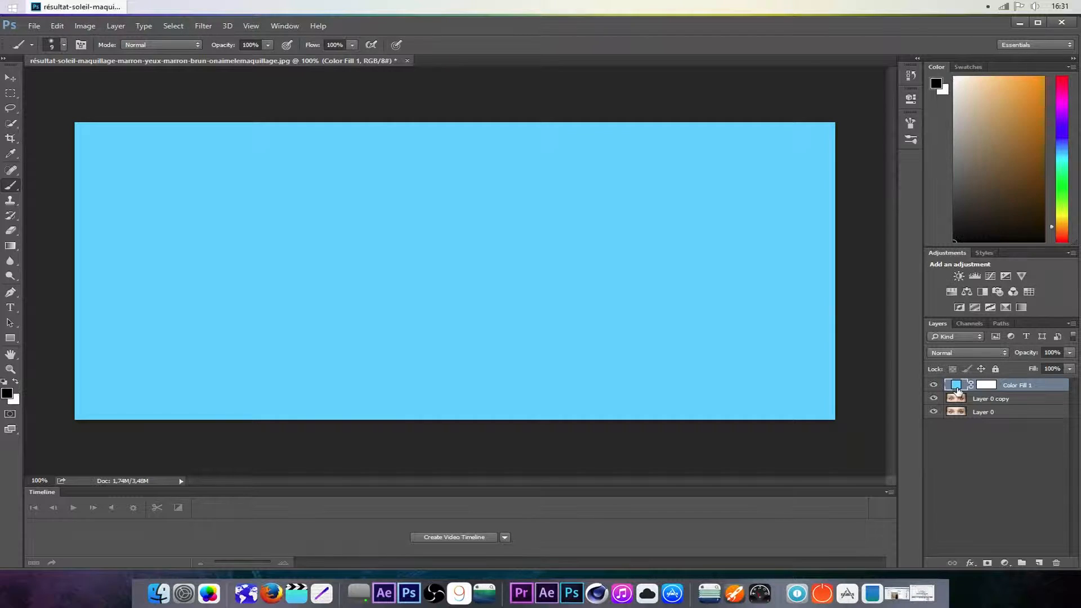
click(992, 386)
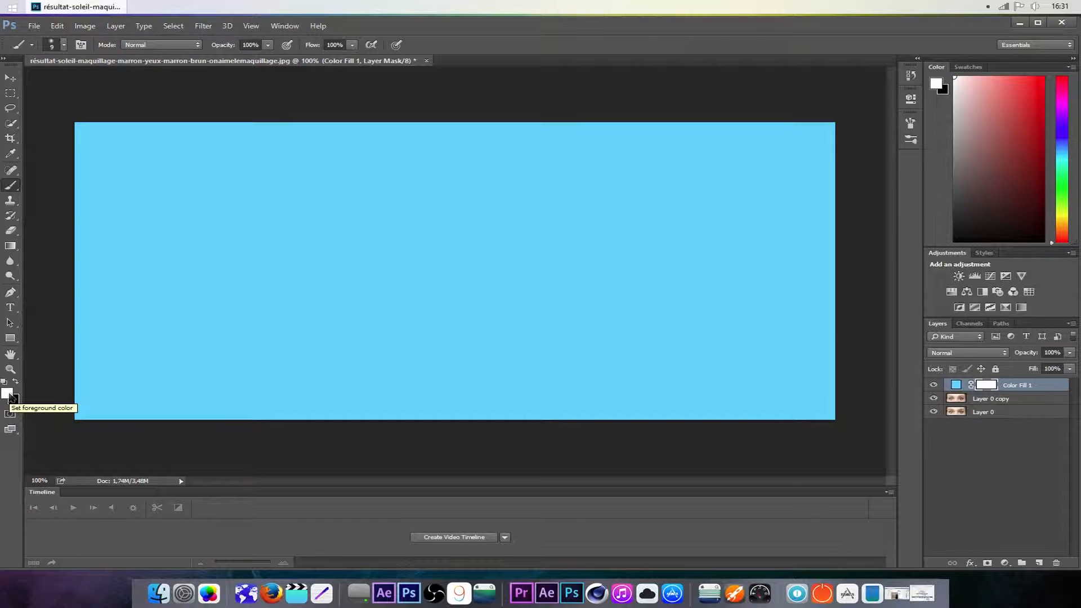
key(x)
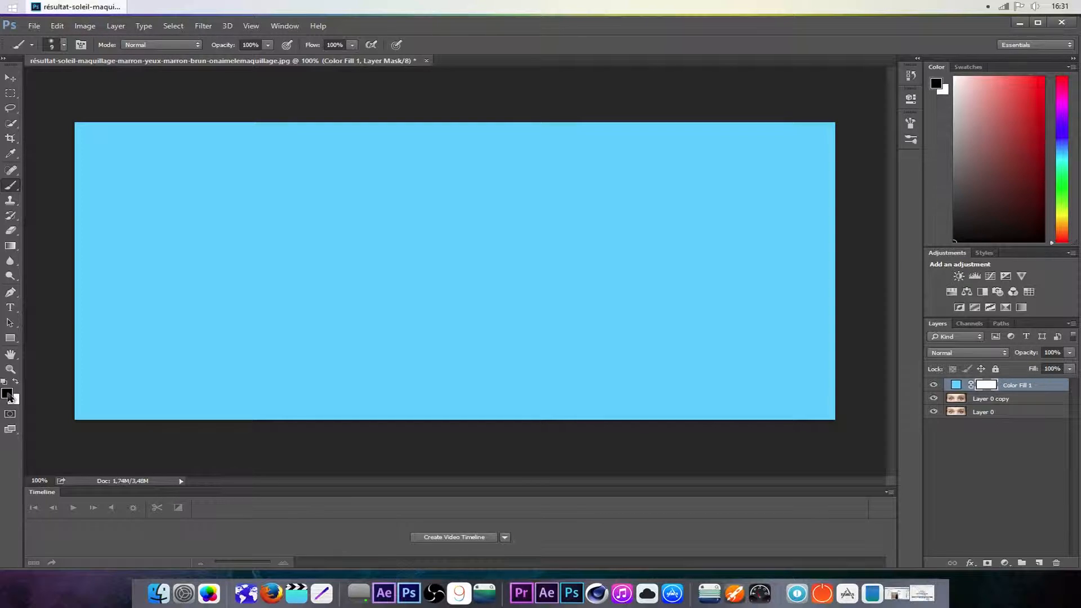
key(alt+BackSpace)
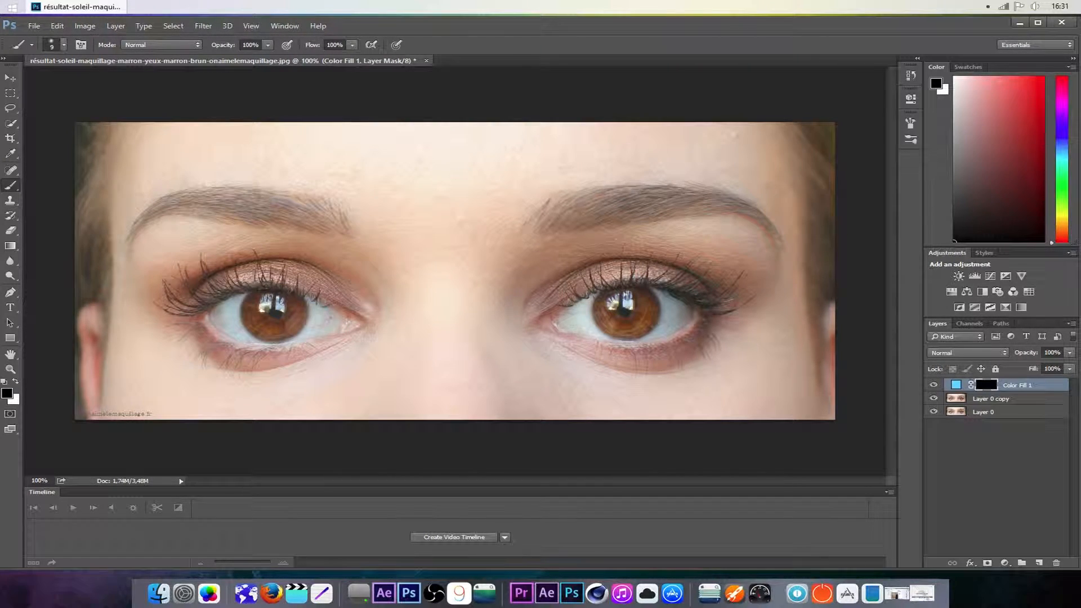
Step: Paint over the left iris in white on the fill layer's mask, using a soft 20 px Brush
key(x)
scroll(315, 317, up, 5)
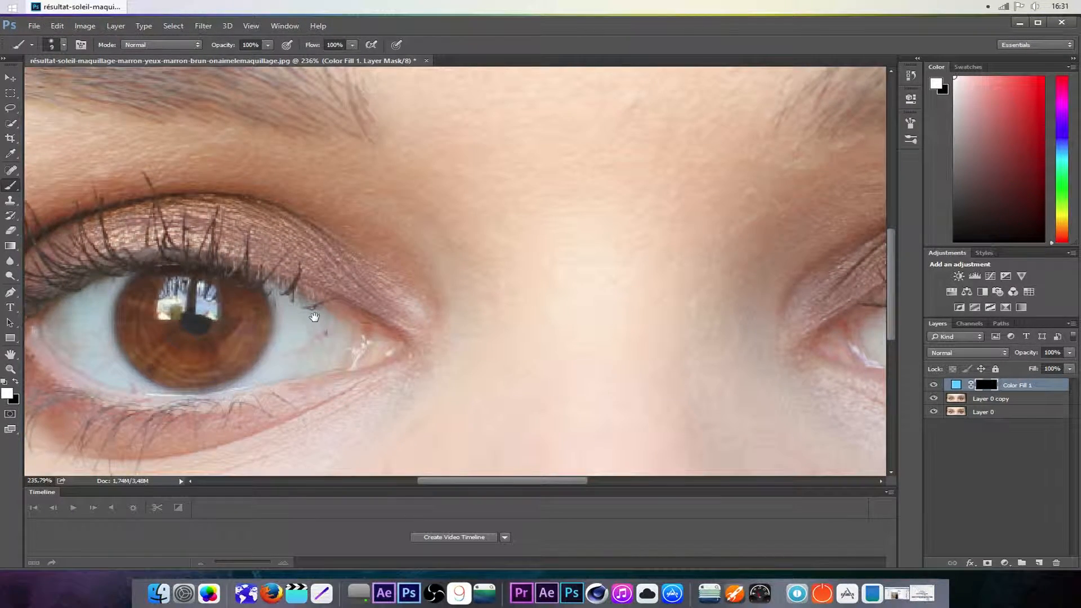
drag(314, 317, 459, 323)
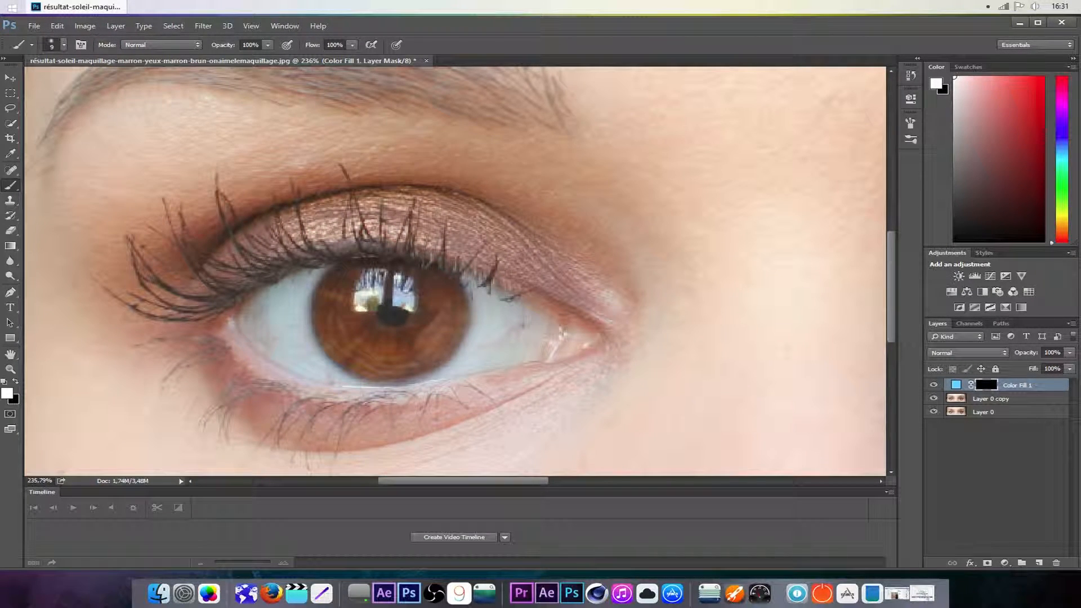
click(62, 47)
drag(73, 82, 78, 84)
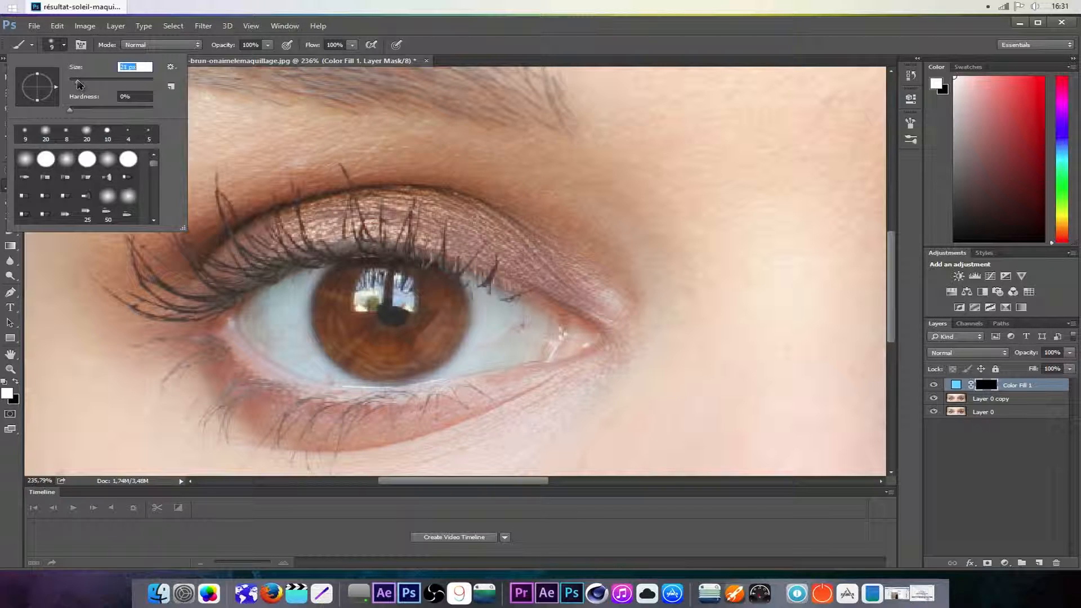
click(46, 134)
click(63, 46)
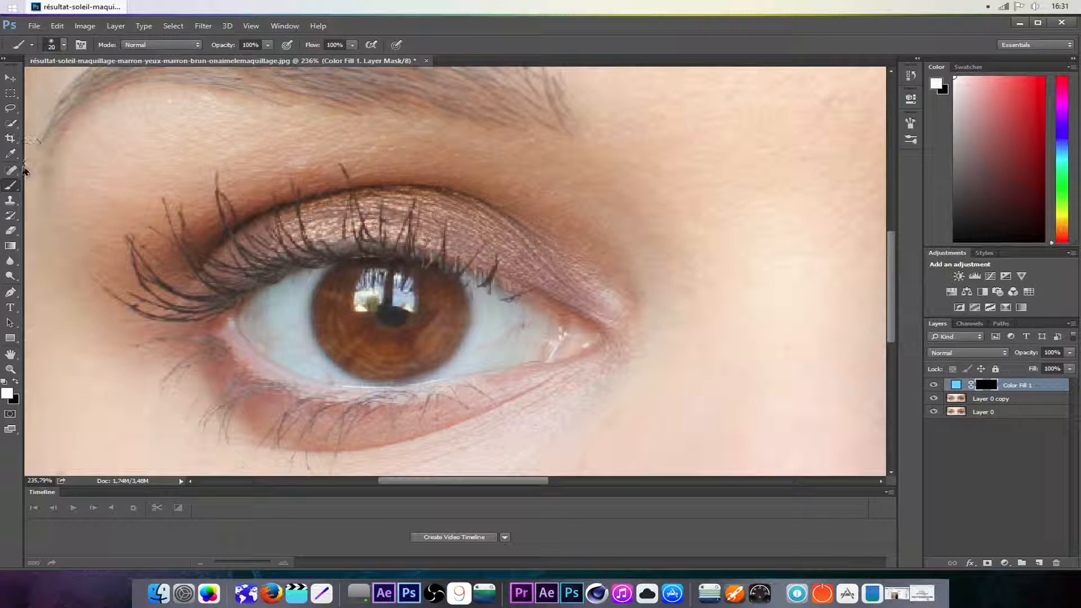
right_click(17, 186)
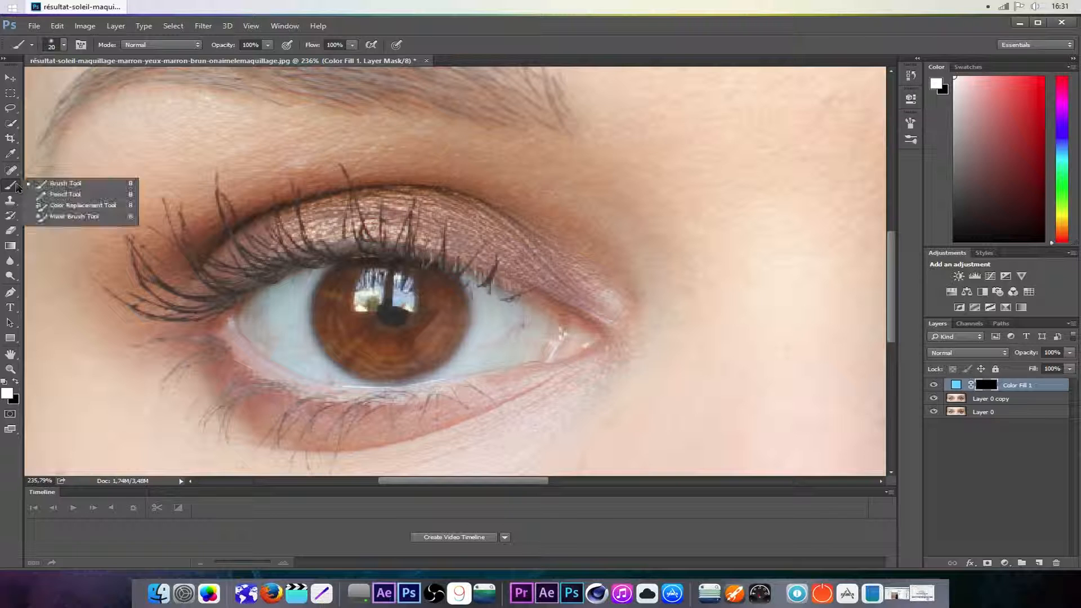
click(66, 185)
mouse_move(338, 280)
mouse_down()
mouse_move(344, 342)
mouse_move(381, 360)
mouse_move(430, 344)
mouse_move(446, 292)
mouse_move(399, 270)
mouse_move(336, 278)
mouse_move(324, 305)
mouse_move(331, 341)
mouse_move(371, 369)
mouse_move(404, 368)
mouse_move(447, 343)
mouse_move(454, 294)
mouse_move(442, 282)
mouse_move(418, 296)
mouse_up()
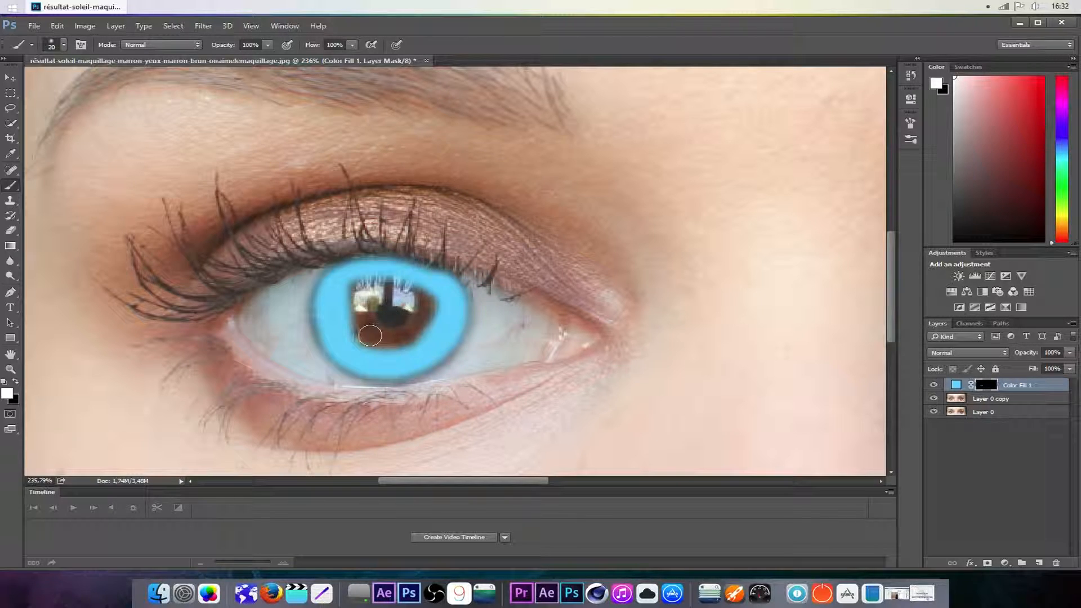
mouse_move(357, 287)
mouse_down()
mouse_move(359, 341)
mouse_move(355, 285)
mouse_move(402, 287)
mouse_move(428, 313)
mouse_move(408, 343)
mouse_move(373, 342)
mouse_move(365, 295)
mouse_move(420, 307)
mouse_move(386, 295)
mouse_move(342, 394)
mouse_move(379, 370)
mouse_move(384, 339)
mouse_up()
mouse_move(394, 340)
mouse_down()
mouse_move(416, 311)
mouse_move(404, 329)
mouse_move(392, 315)
mouse_move(378, 324)
mouse_move(383, 313)
mouse_move(399, 313)
mouse_move(382, 349)
mouse_move(396, 351)
mouse_move(423, 330)
mouse_move(421, 305)
mouse_move(436, 302)
mouse_move(373, 275)
mouse_up()
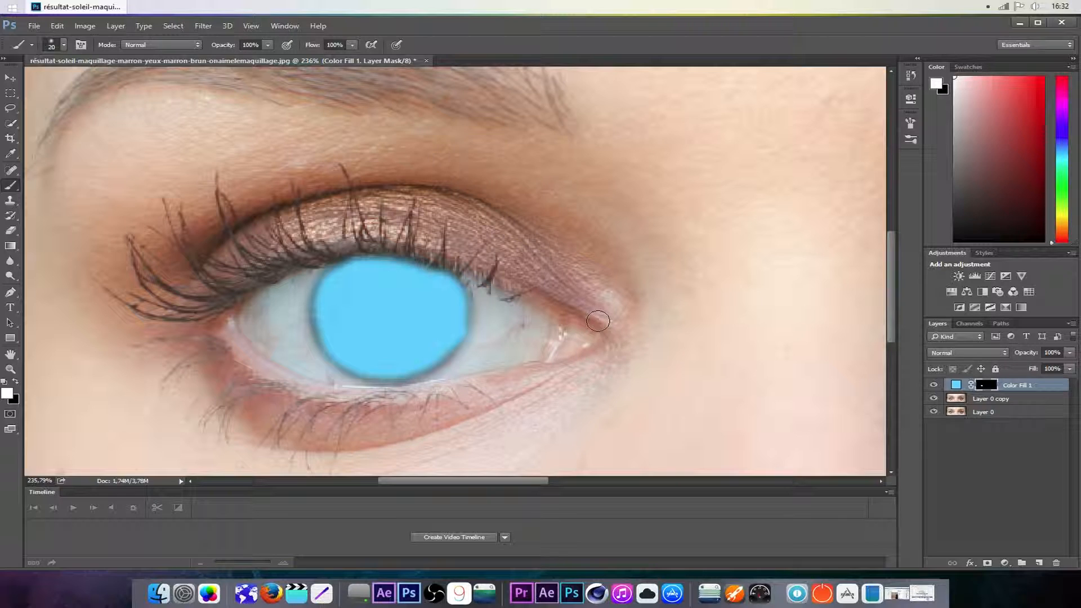
Step: Paint over the right iris in white on the same mask with the soft brush enlarged to 34 px
drag(622, 290, 434, 326)
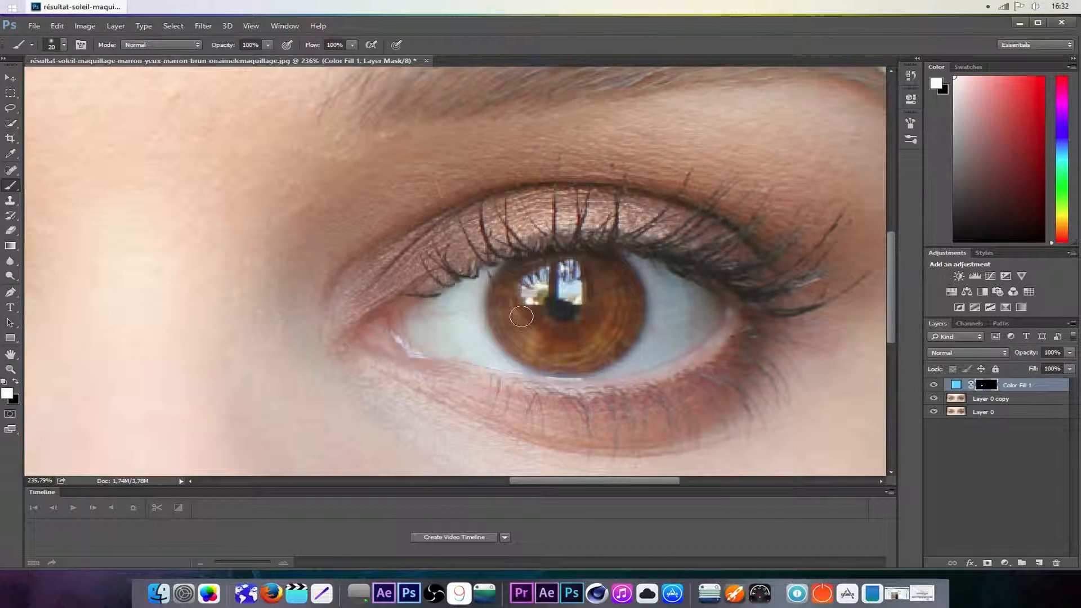
click(64, 45)
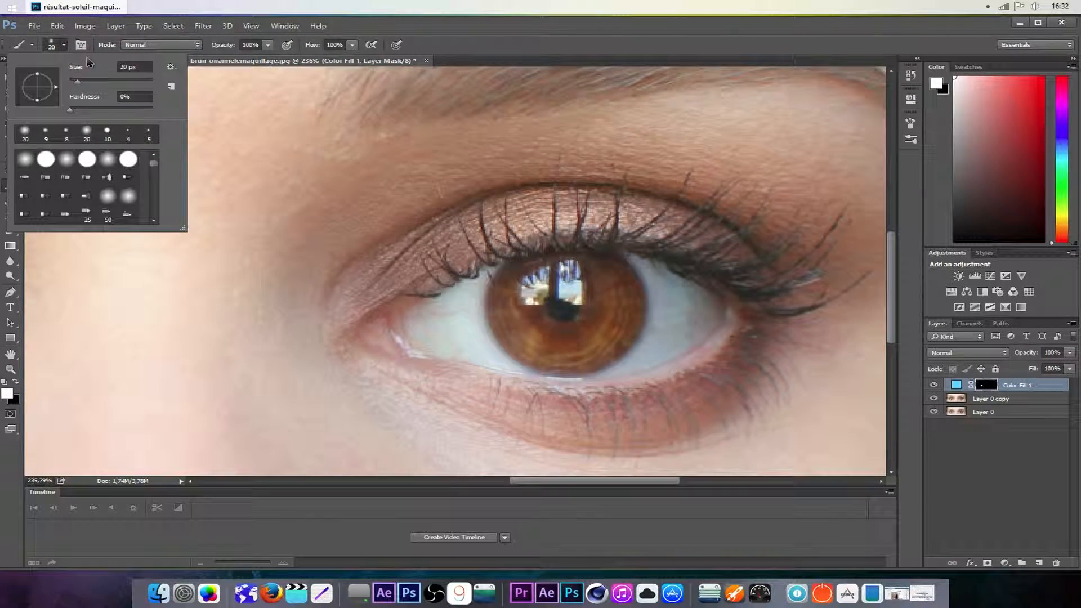
drag(78, 81, 83, 81)
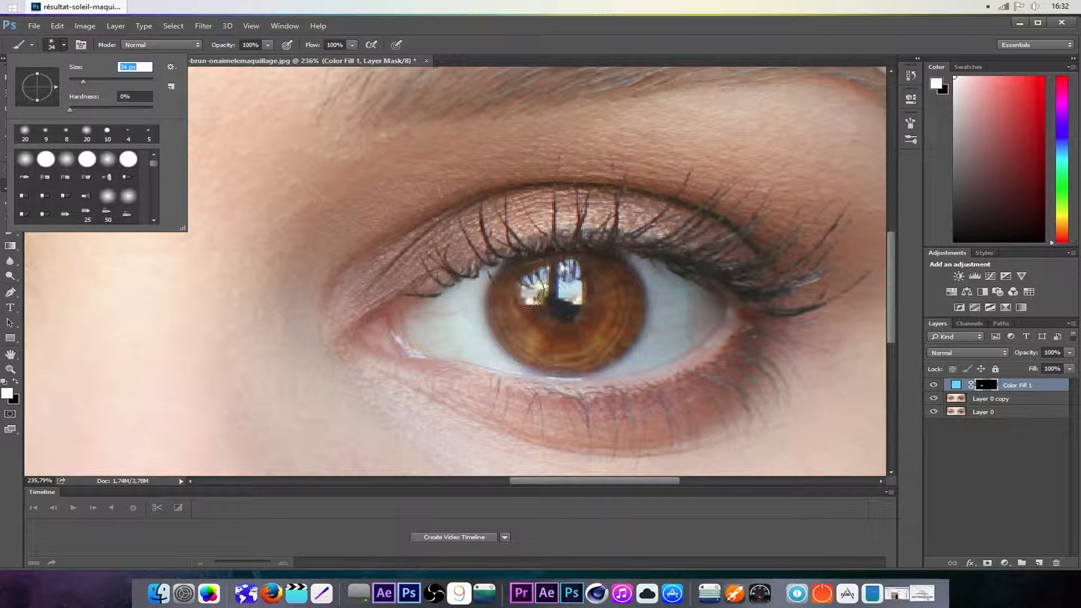
mouse_move(518, 284)
mouse_down()
mouse_move(498, 315)
mouse_move(527, 344)
mouse_move(592, 353)
mouse_move(627, 319)
mouse_move(621, 279)
mouse_move(602, 259)
mouse_move(512, 276)
mouse_up()
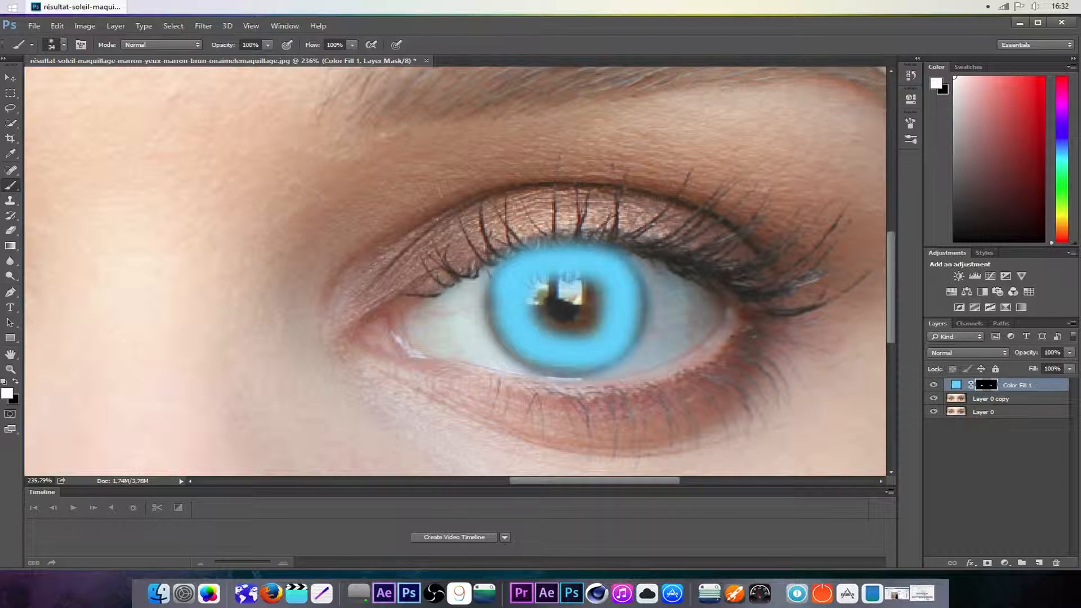
mouse_move(572, 297)
mouse_down()
mouse_move(562, 333)
mouse_move(590, 284)
mouse_move(546, 306)
mouse_move(569, 304)
mouse_move(559, 282)
mouse_move(623, 302)
mouse_move(535, 353)
mouse_move(512, 326)
mouse_move(535, 295)
mouse_up()
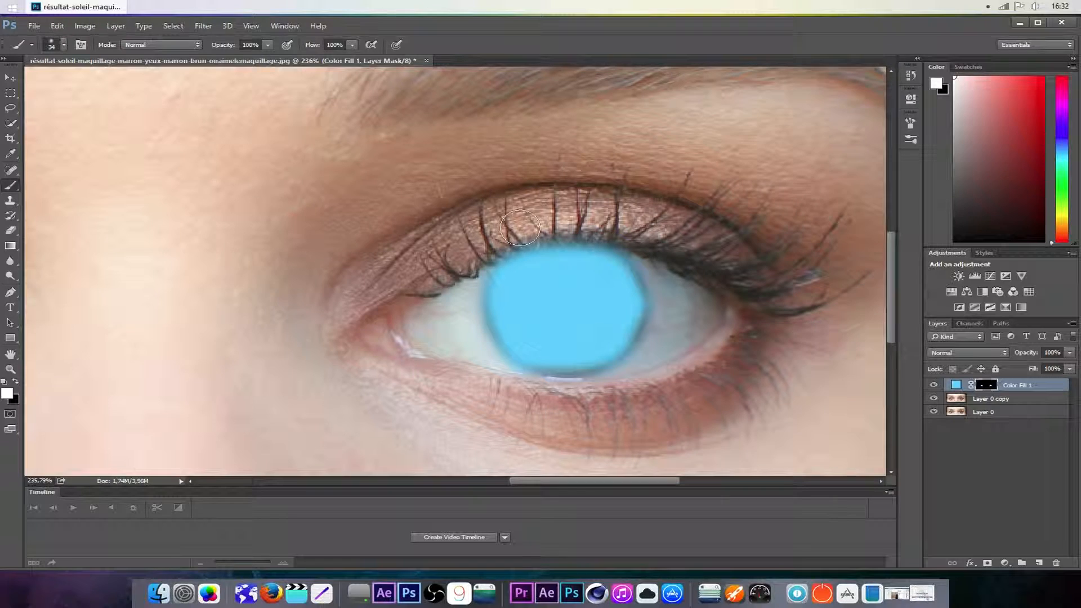
Step: Set the light blue fill layer's blend mode to Color
scroll(500, 243, down, 2)
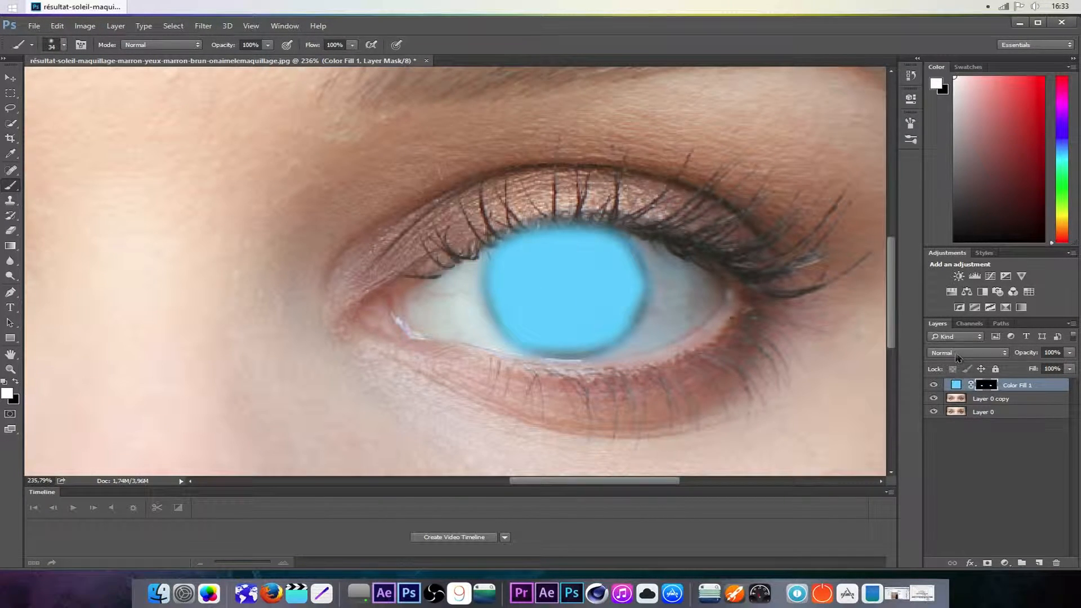
click(957, 358)
click(946, 569)
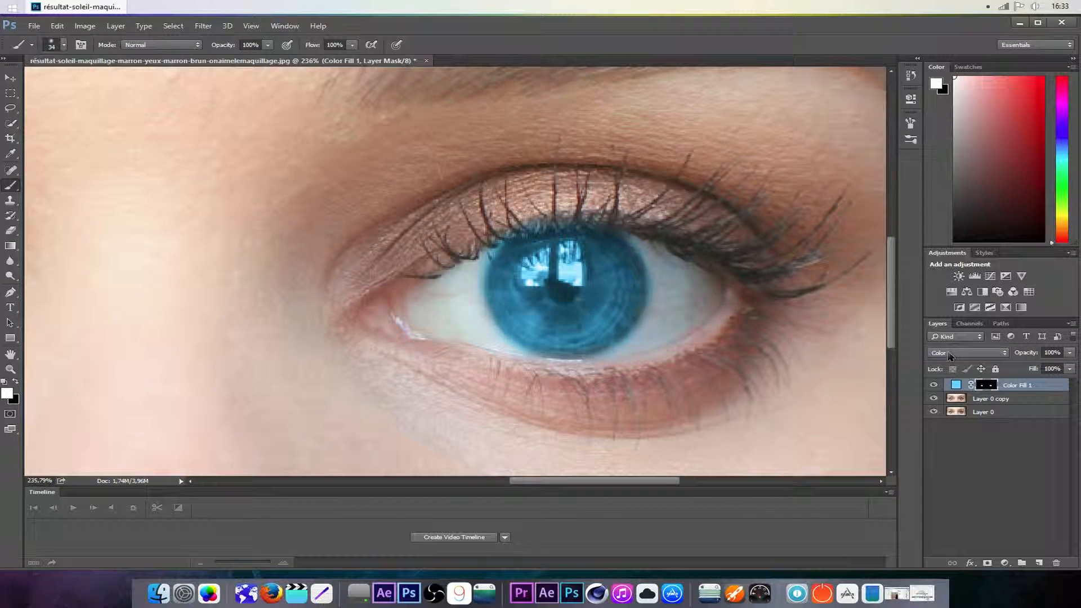
Step: Try the Hue and Luminosity blend modes on the fill layer for comparison and return it to Color
click(950, 356)
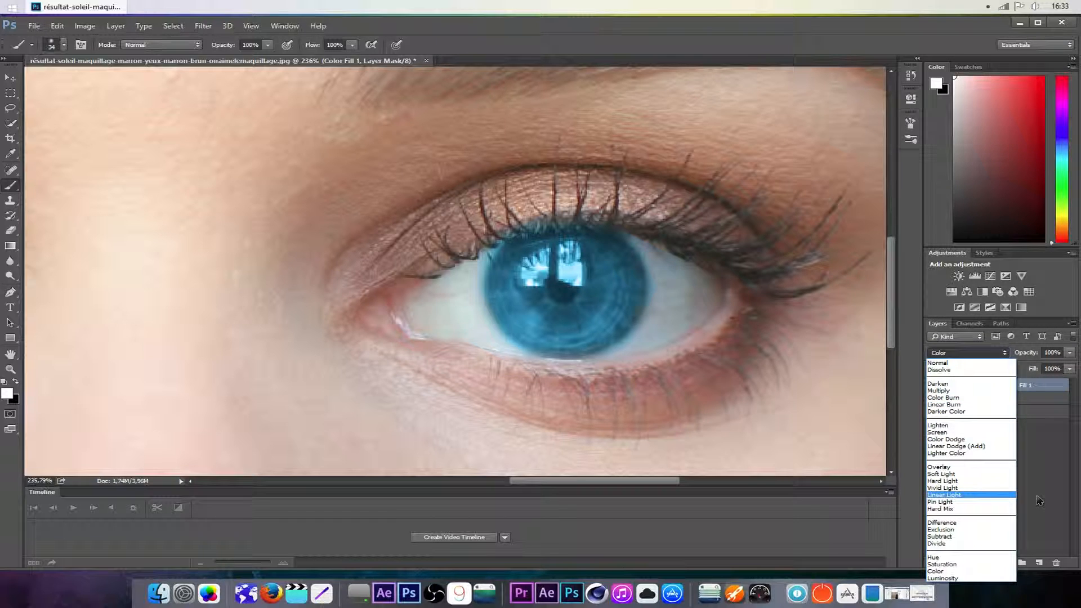
click(938, 558)
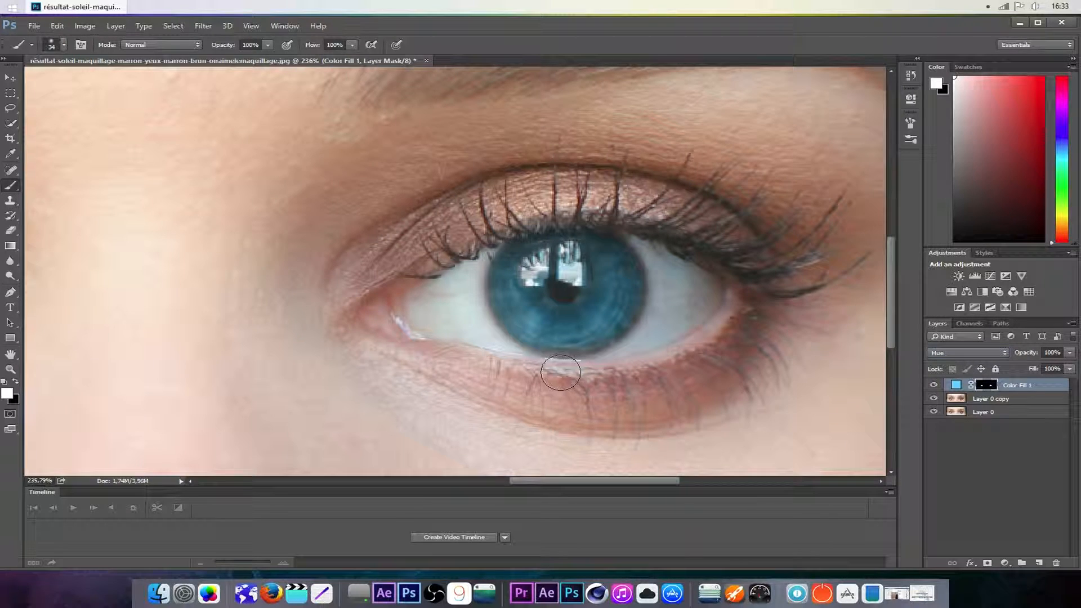
key(Down)
key(Down)
key(Down)
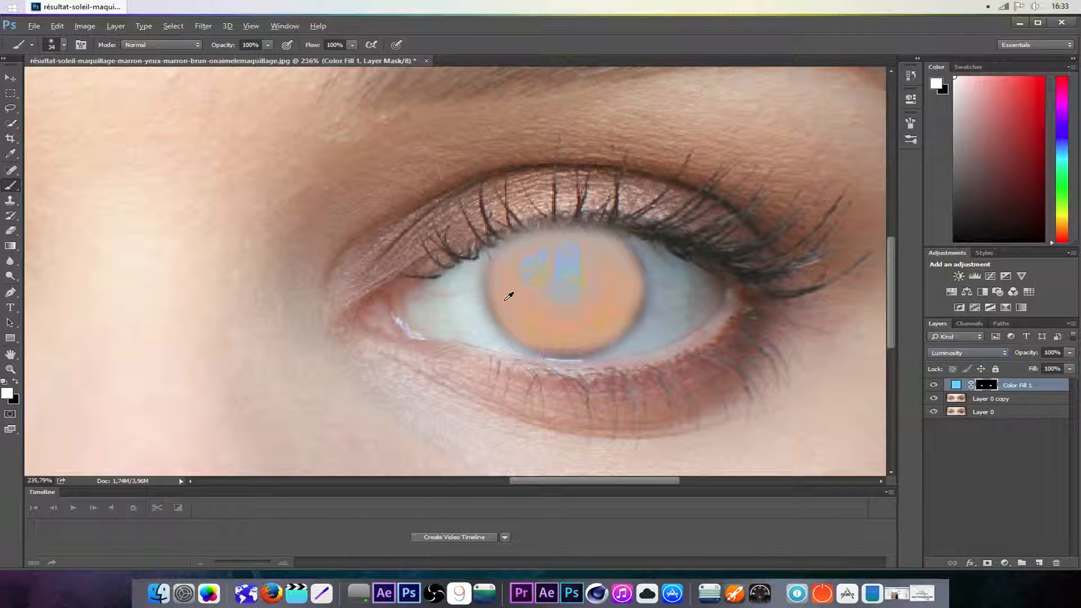
key(Up)
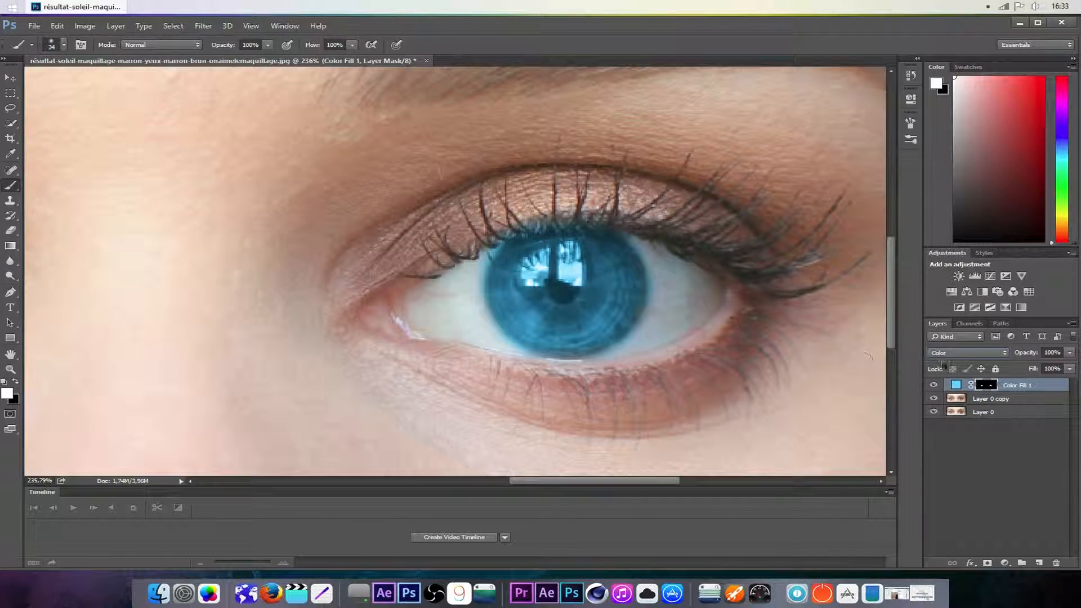
click(968, 353)
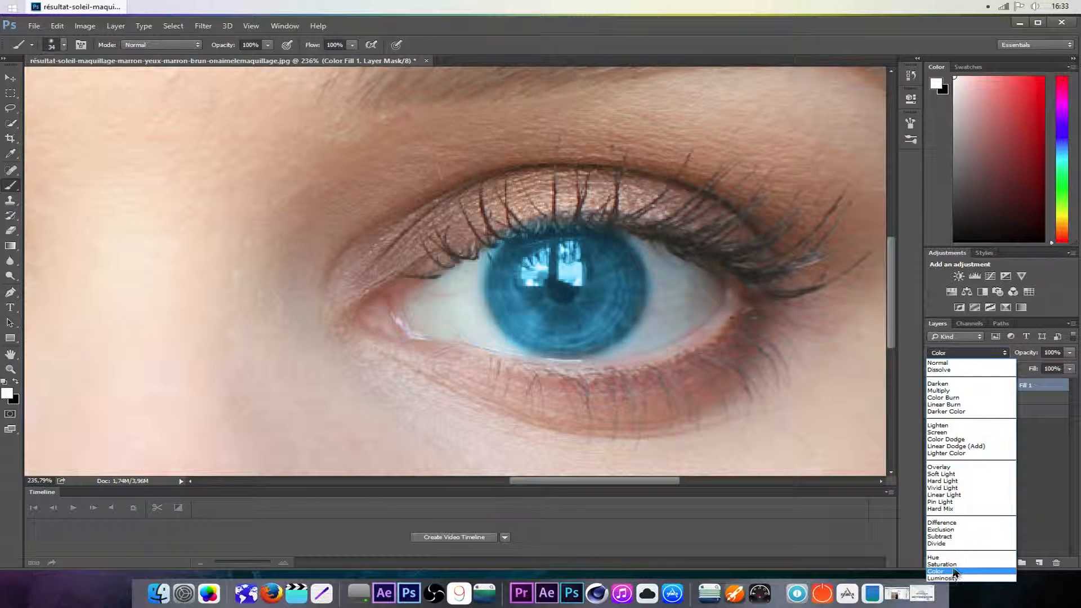
click(938, 558)
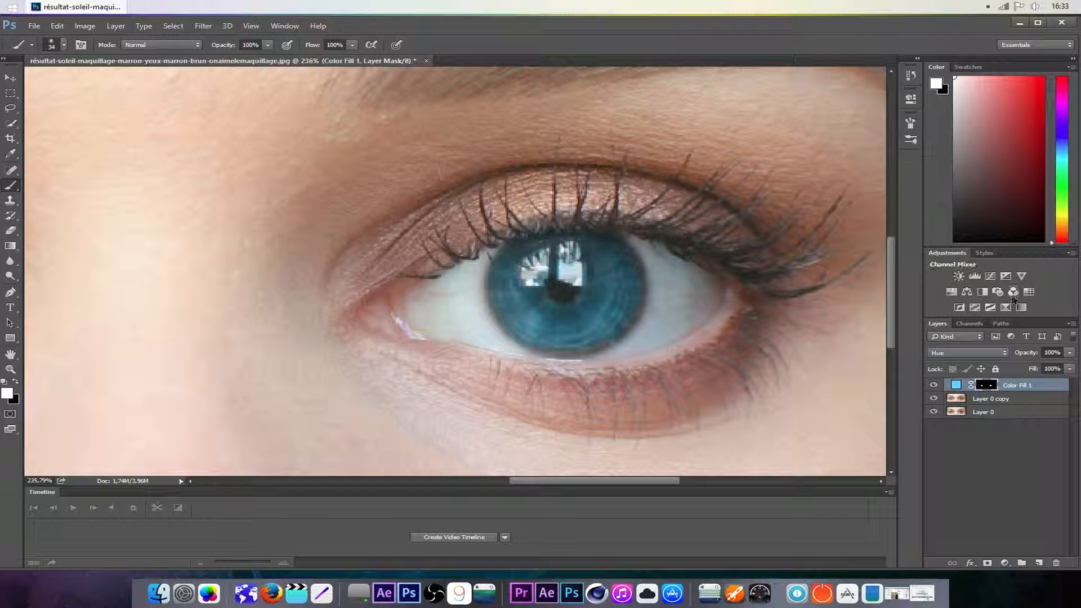
click(957, 354)
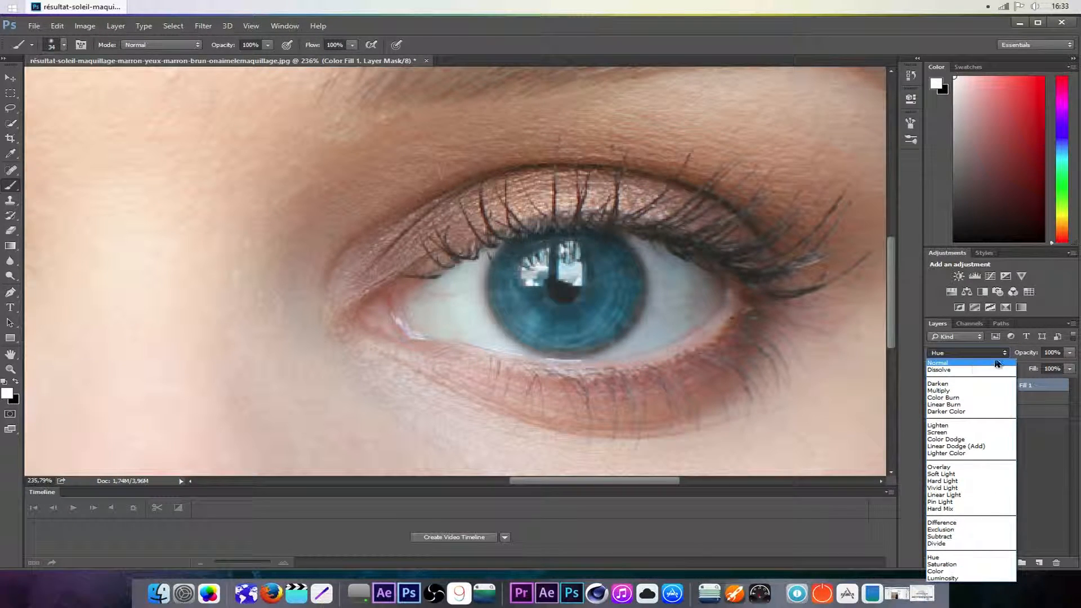
click(965, 573)
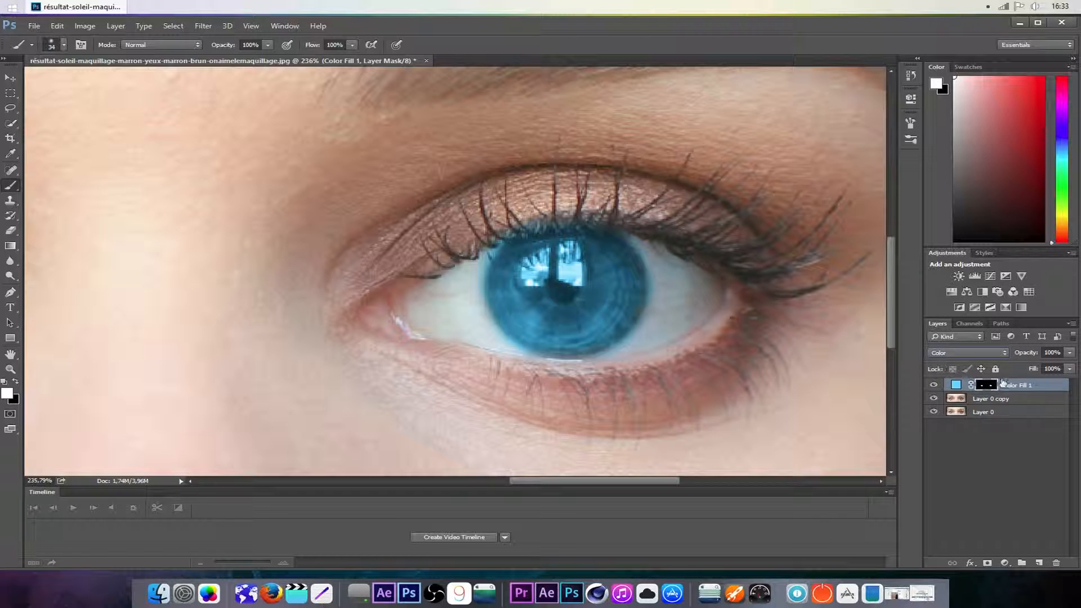
Step: Feather the fill layer's mask by 9.1 px and deselect the layer to review both eyes
double_click(985, 387)
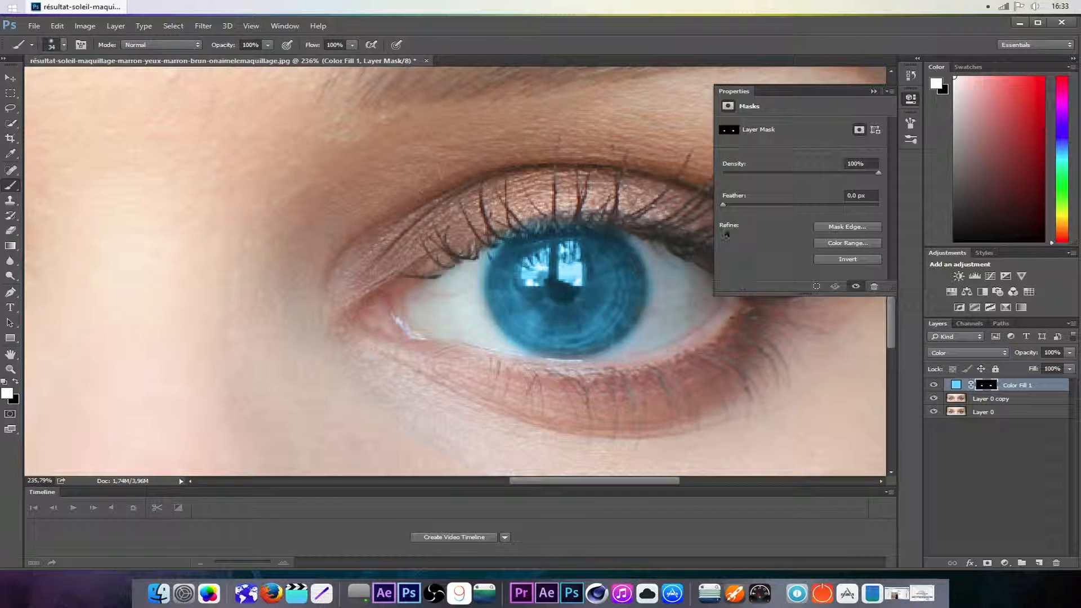
drag(725, 210, 777, 210)
click(971, 434)
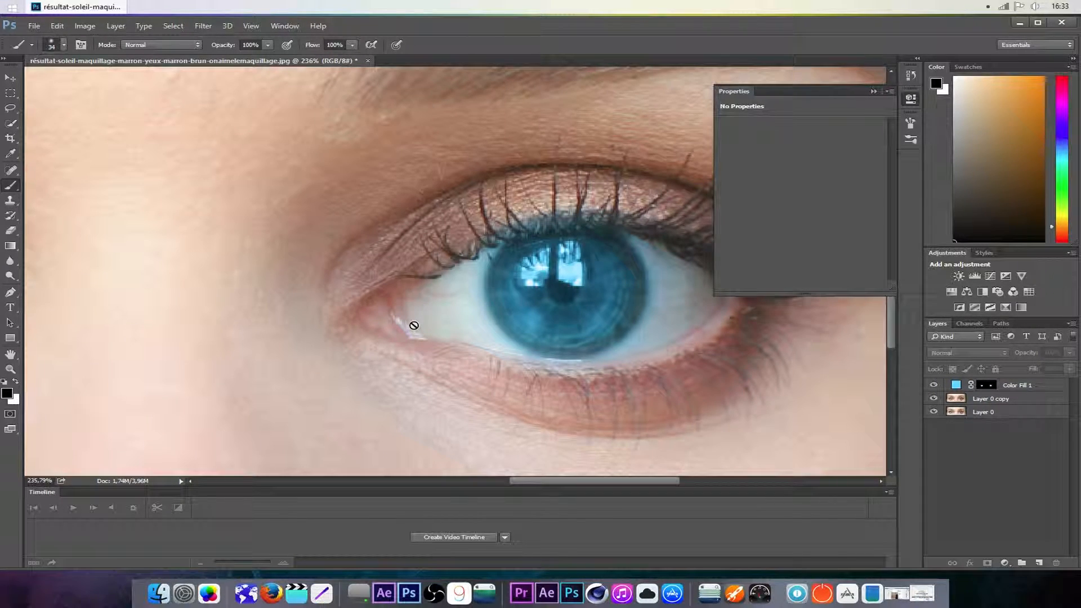
scroll(415, 325, down, 9)
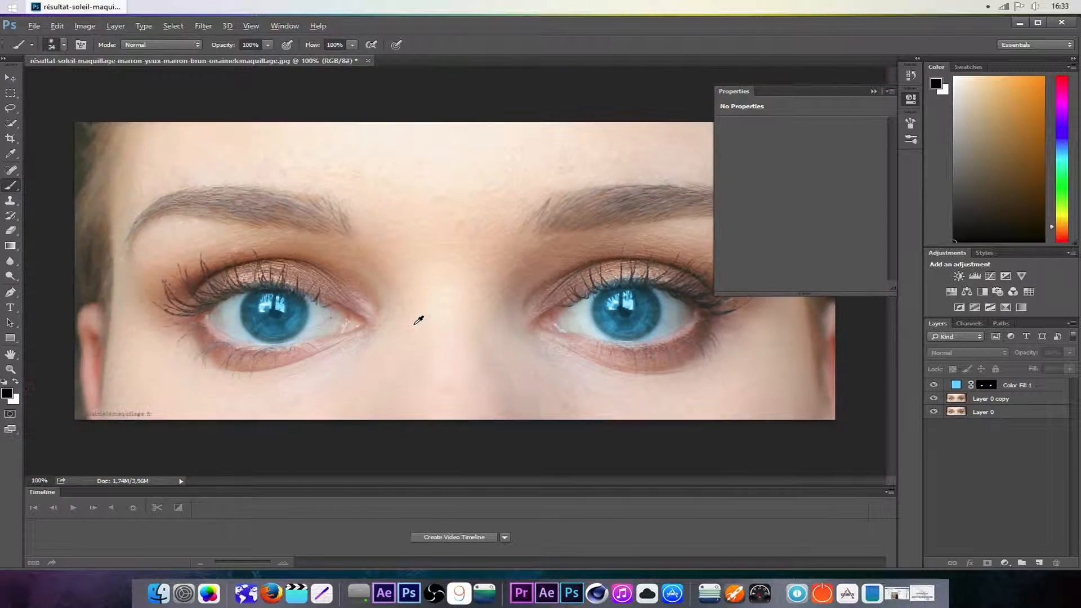
scroll(418, 320, down, 1)
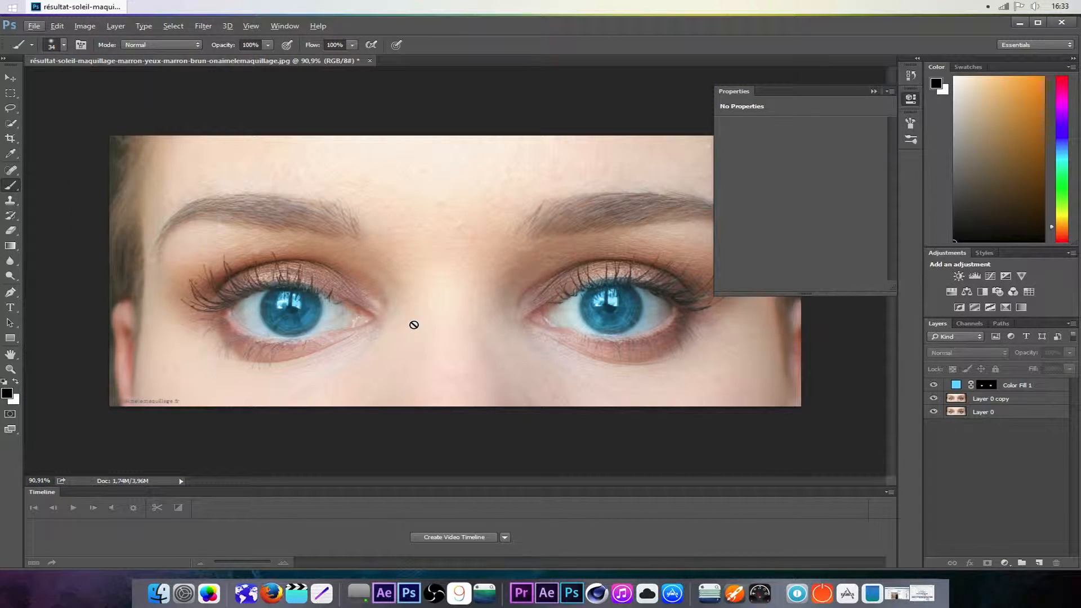
Step: Try the Hue blend mode on the fill layer and reset its mask feather to 0 px
click(1008, 386)
click(966, 352)
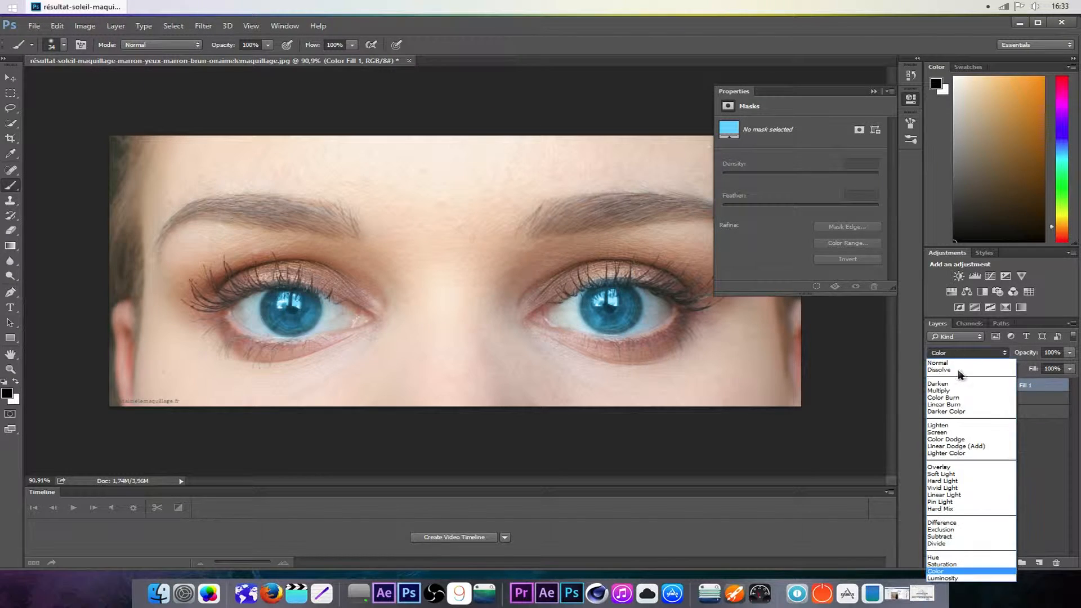
click(943, 558)
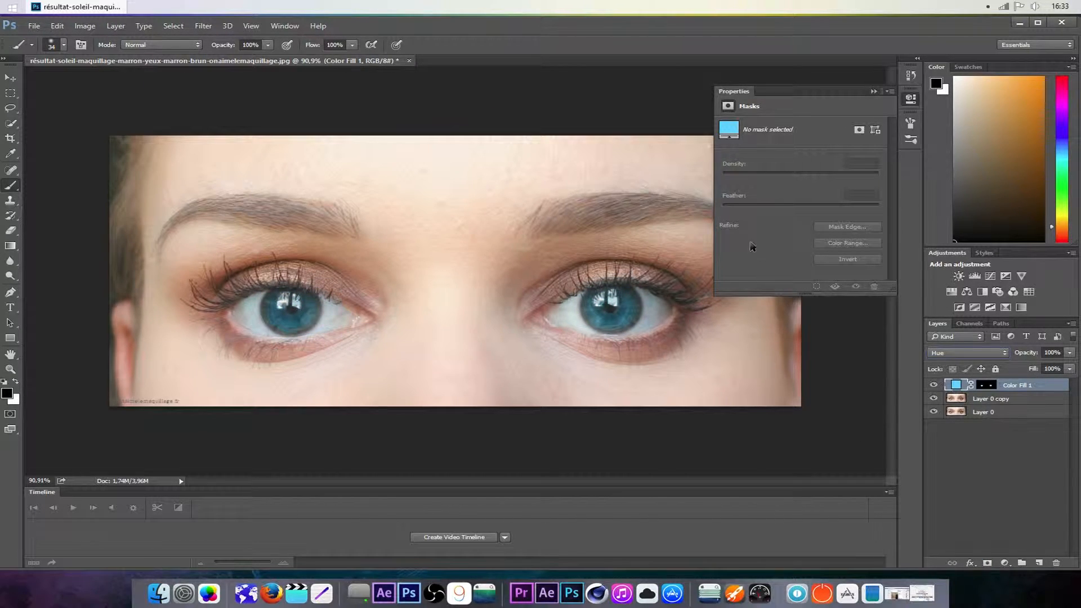
click(984, 386)
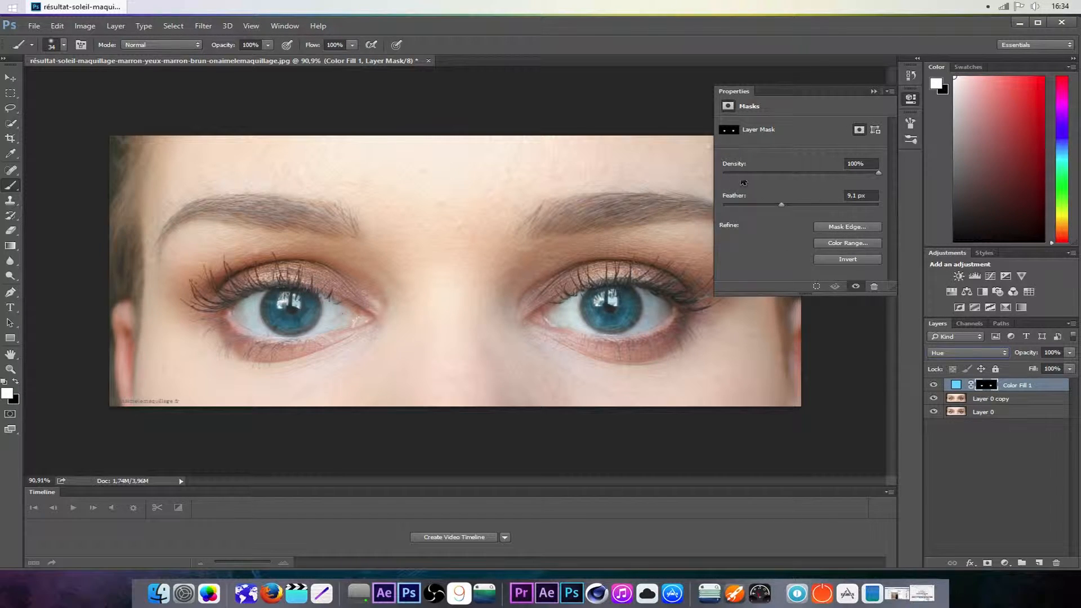
drag(787, 212, 721, 211)
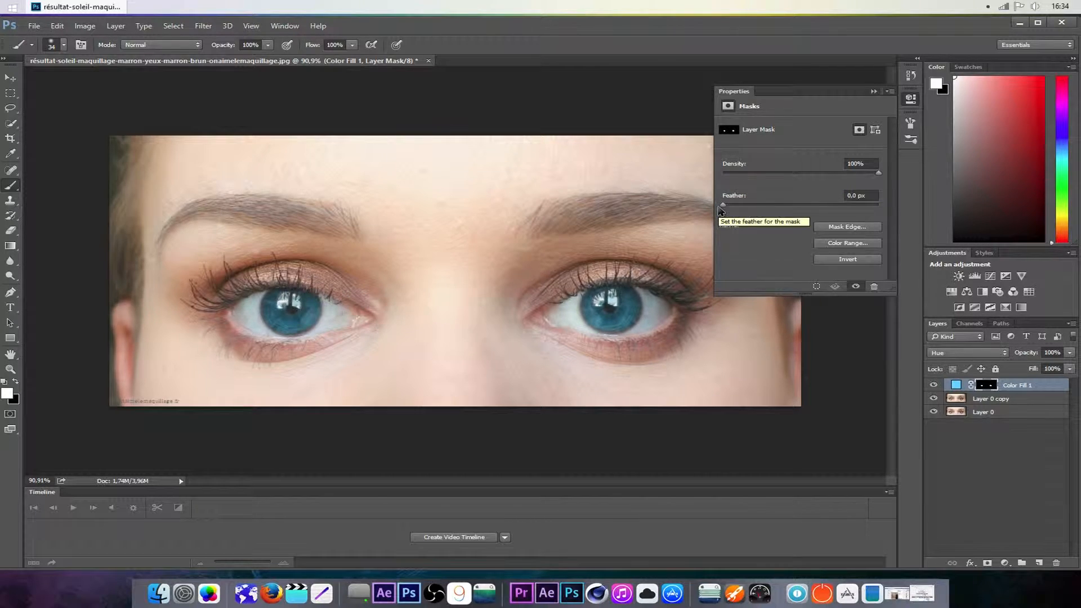
Step: Set the fill layer's blend mode to Color and feather its mask by 5.4 px
click(960, 353)
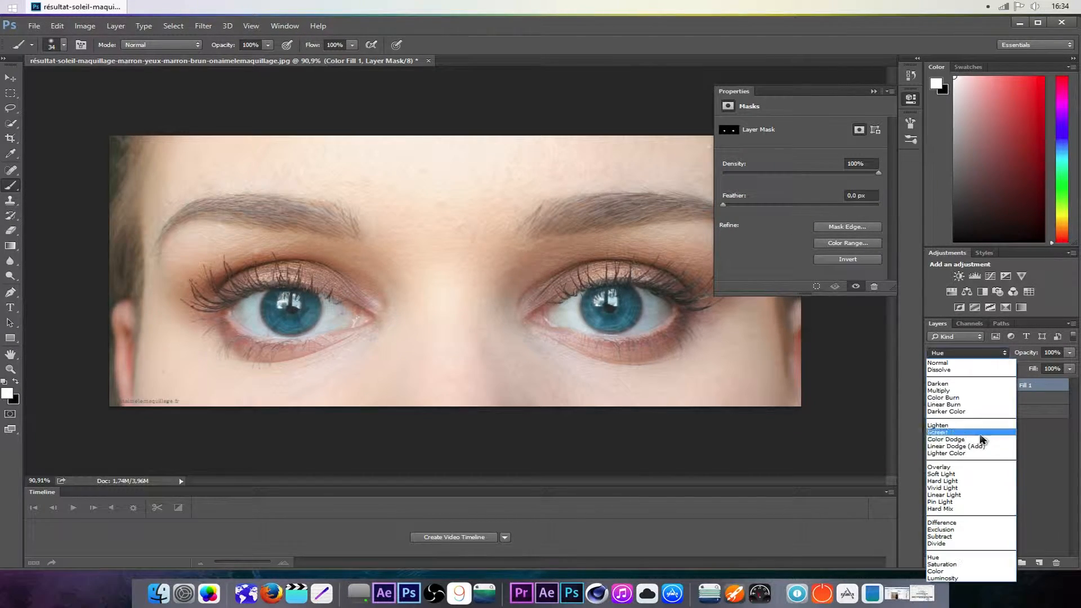
click(974, 572)
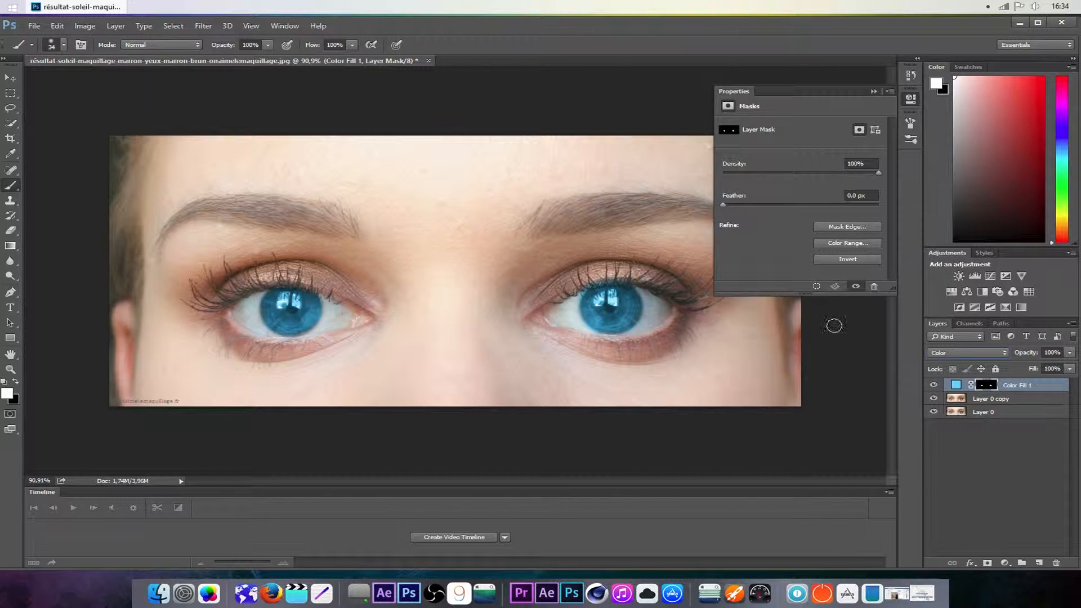
drag(725, 210, 767, 210)
scroll(317, 284, up, 5)
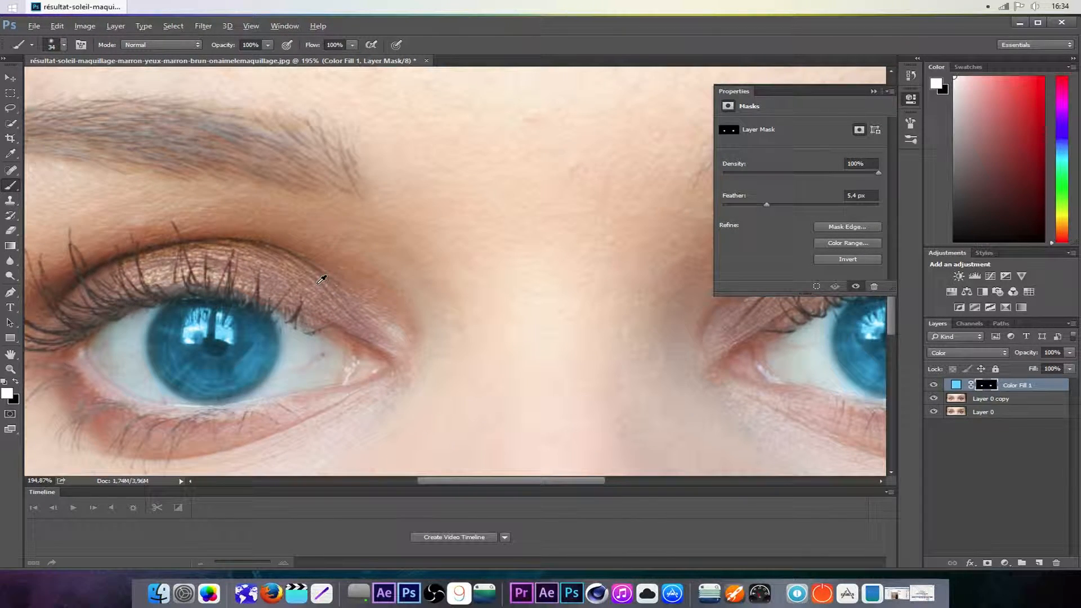
scroll(321, 280, down, 5)
Step: Try to reopen the original brown-eye photo from the desktop
click(35, 27)
click(45, 51)
click(190, 168)
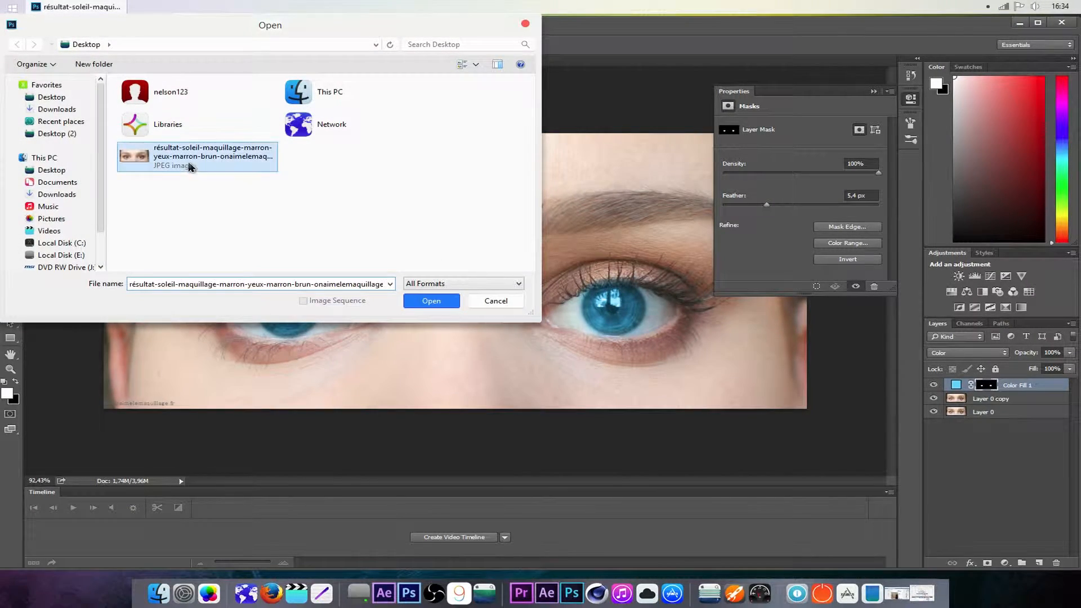
click(417, 302)
Step: Create a blank 1680 × 1050 px document from the Clipboard preset and try again to open the original photo
click(34, 26)
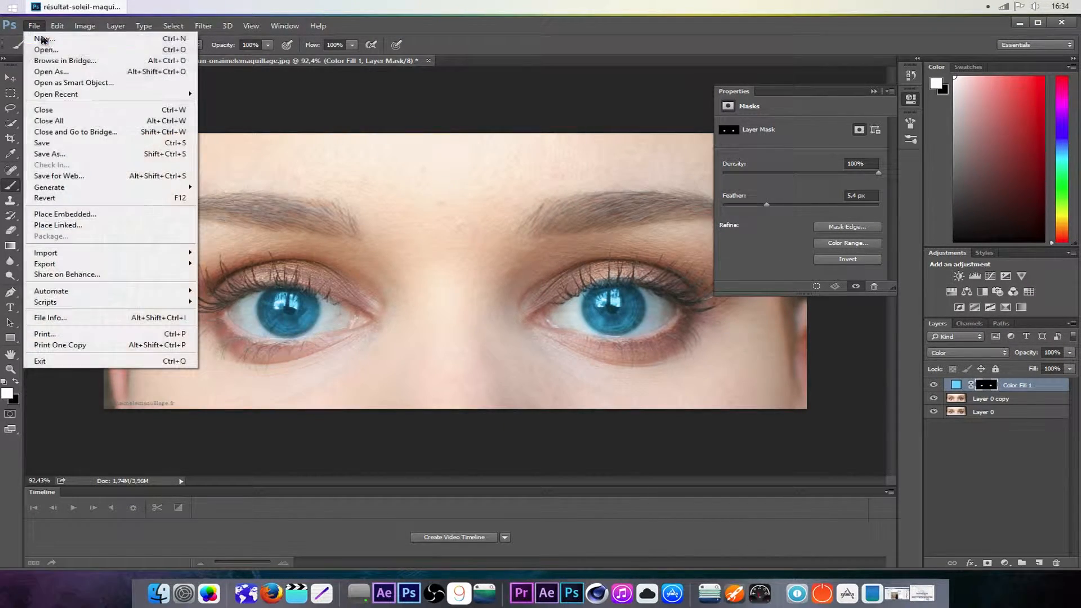
click(43, 38)
click(653, 145)
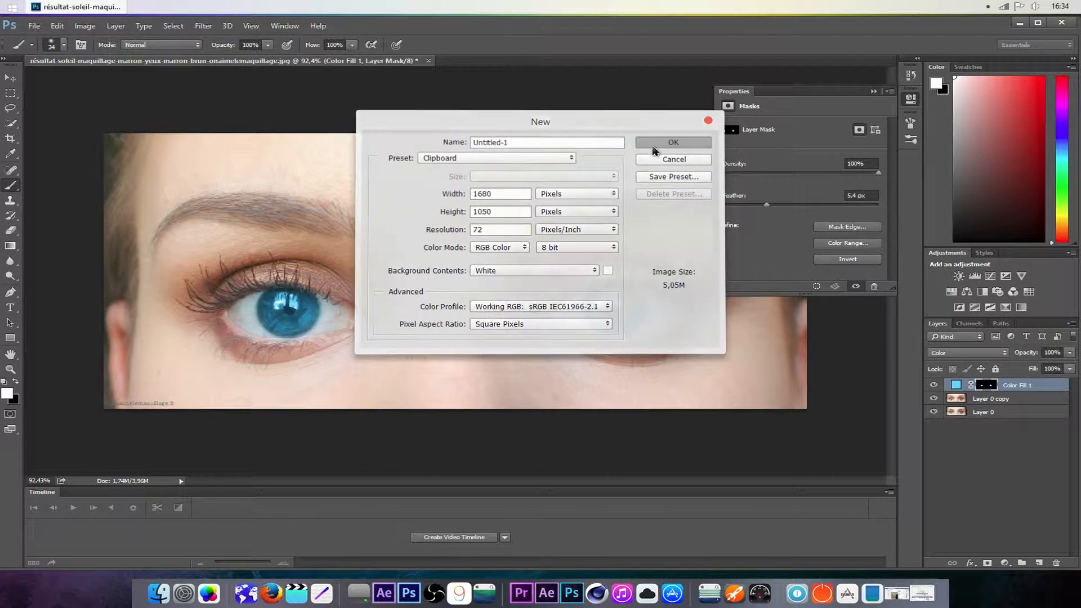
click(34, 26)
click(42, 49)
click(186, 164)
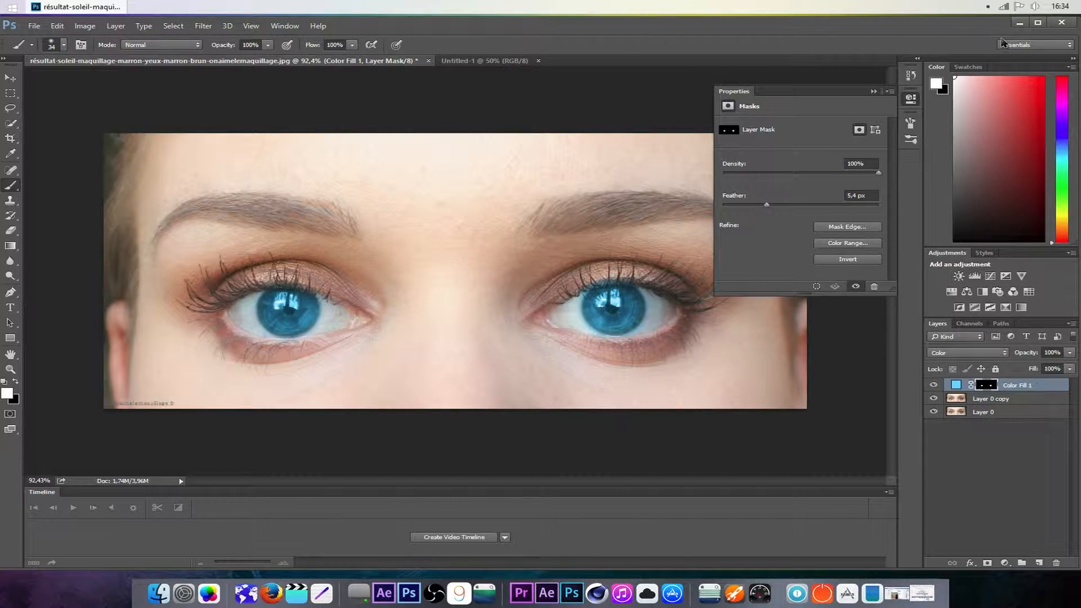
Step: Quit the current program without saving the blue-eye edit, and open the original brown-eye photo in Photoshop CS6
click(1061, 22)
click(536, 234)
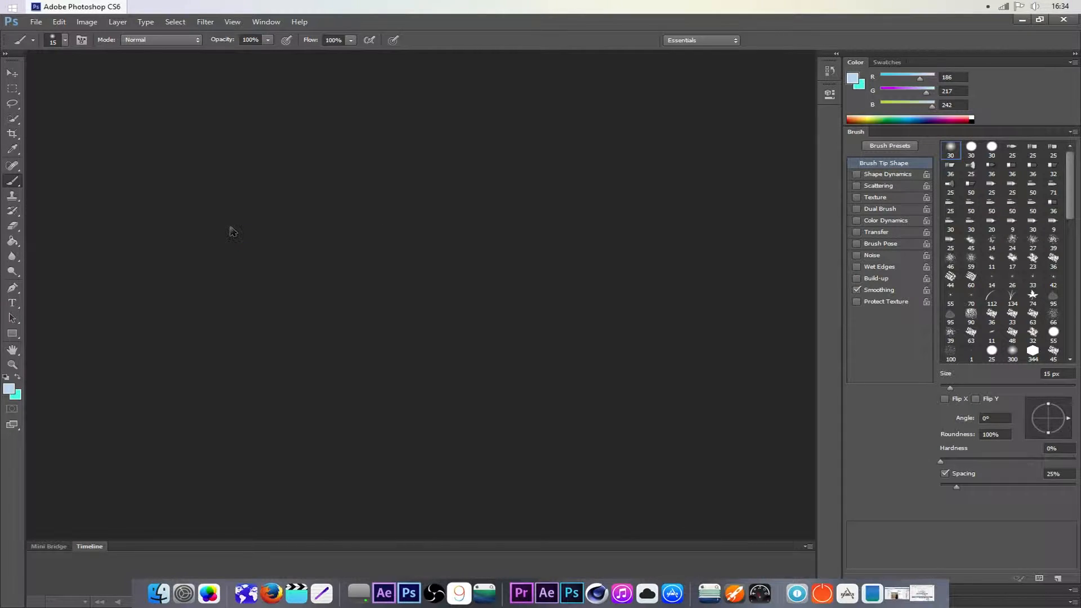
click(37, 23)
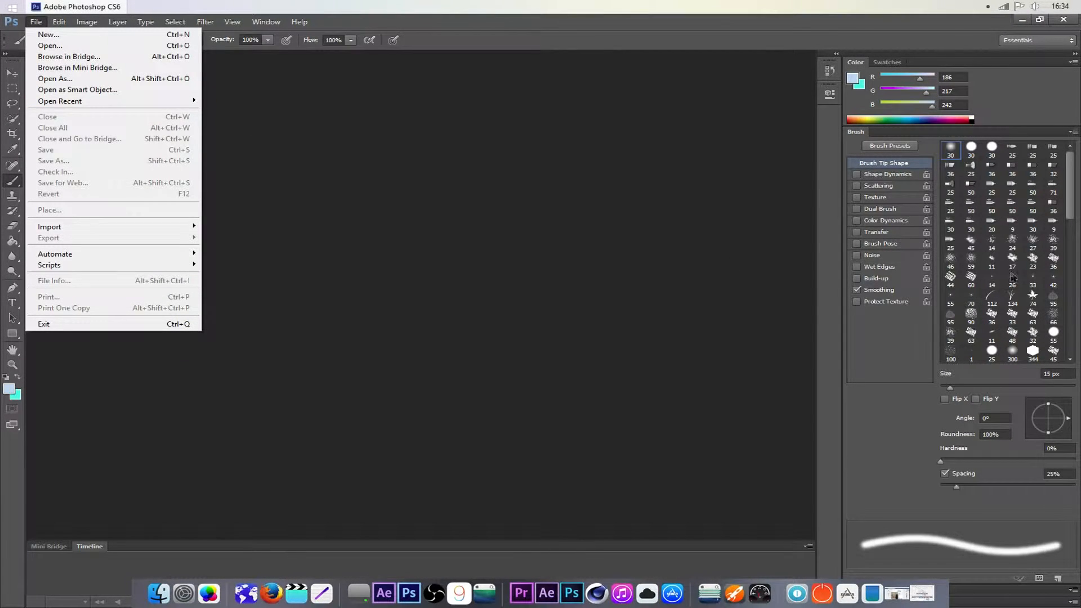
click(51, 46)
click(597, 207)
click(815, 473)
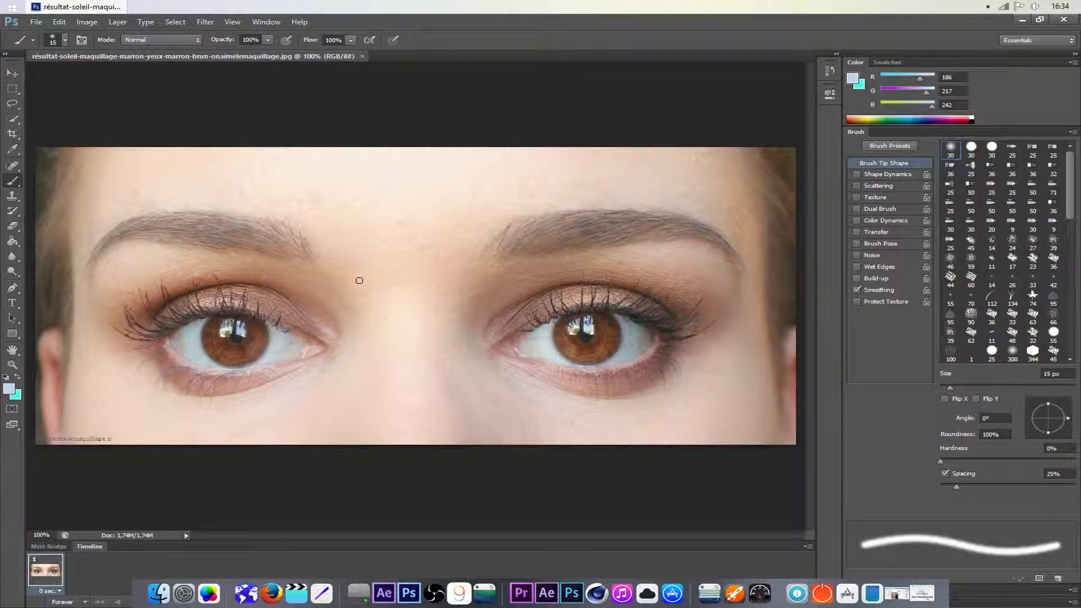
Step: Restore the application window to a smaller size and convert the locked Background into a regular layer named Layer 0
key(ctrl+plus)
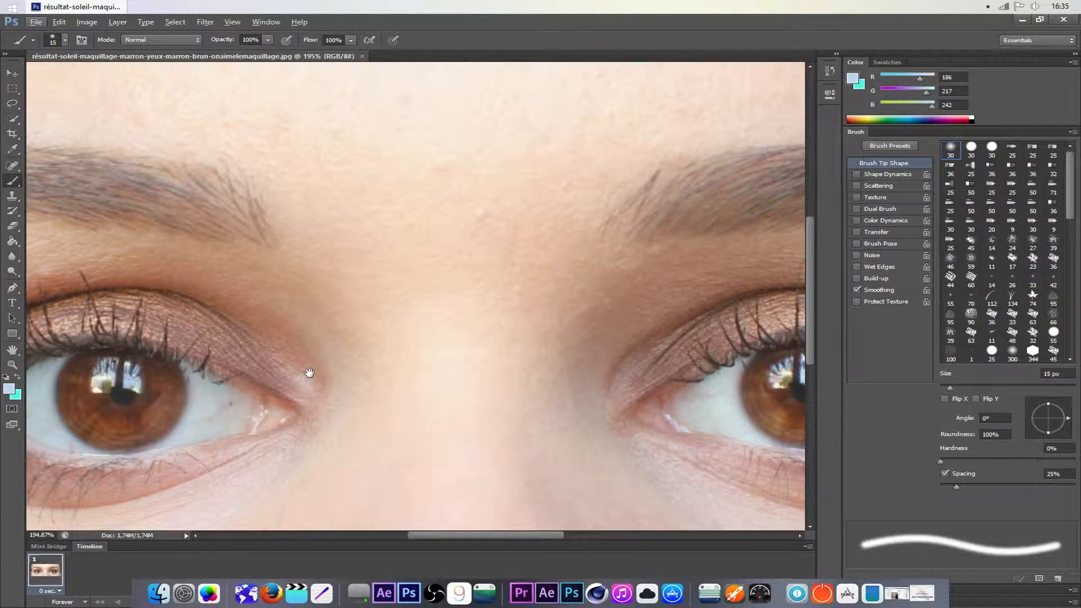
drag(316, 374, 519, 287)
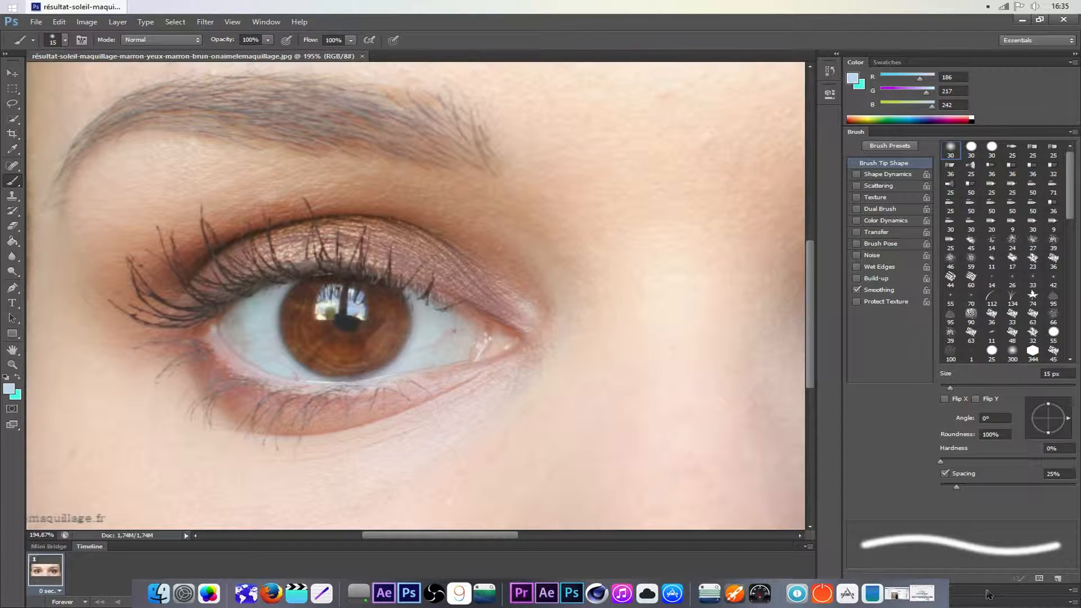
click(1040, 20)
drag(792, 44, 705, 45)
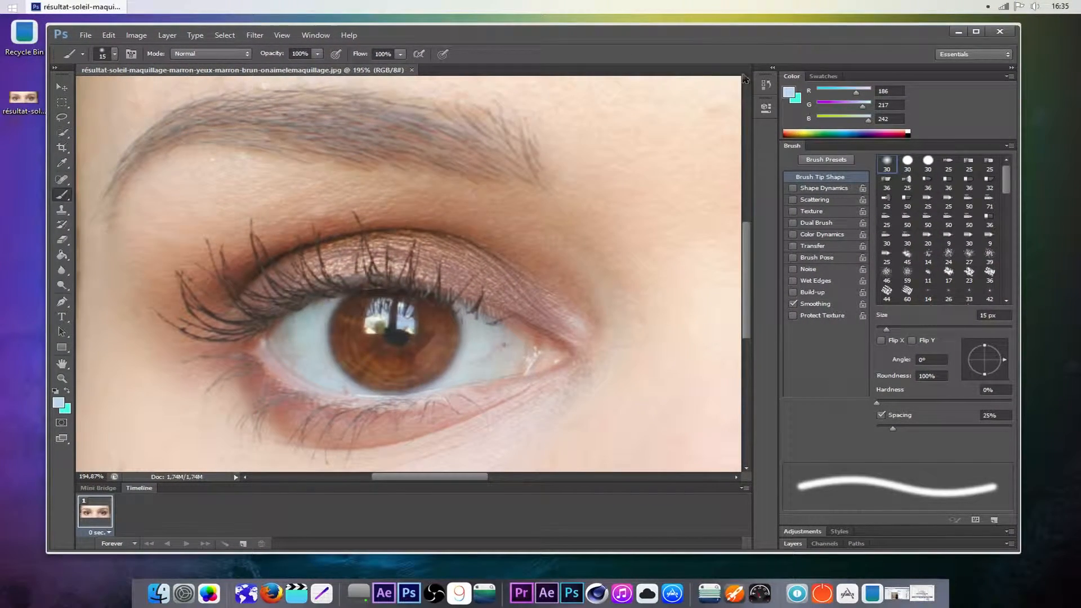
click(823, 543)
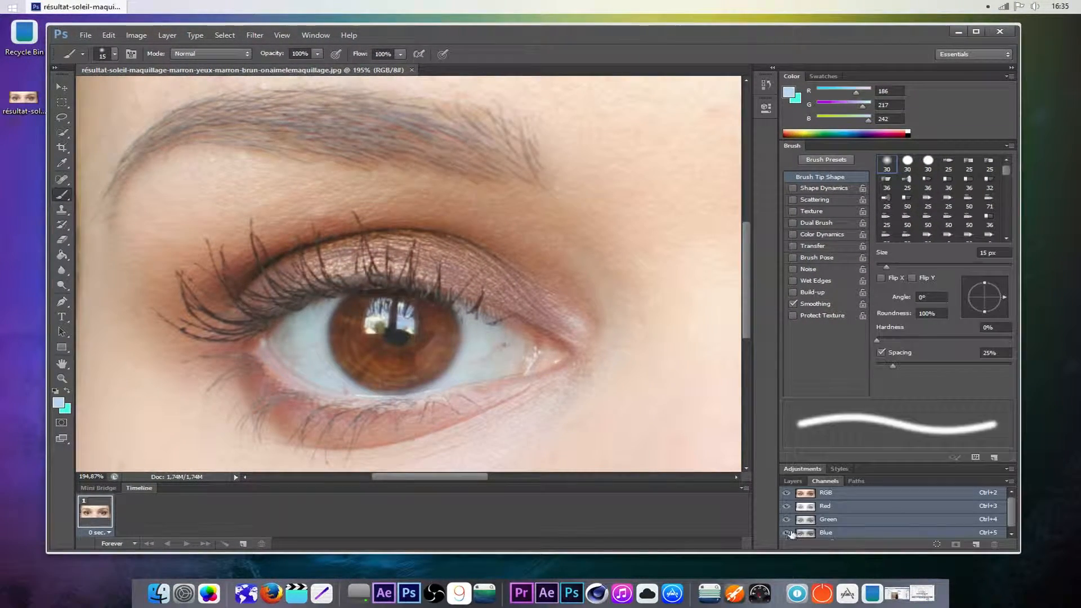
click(793, 482)
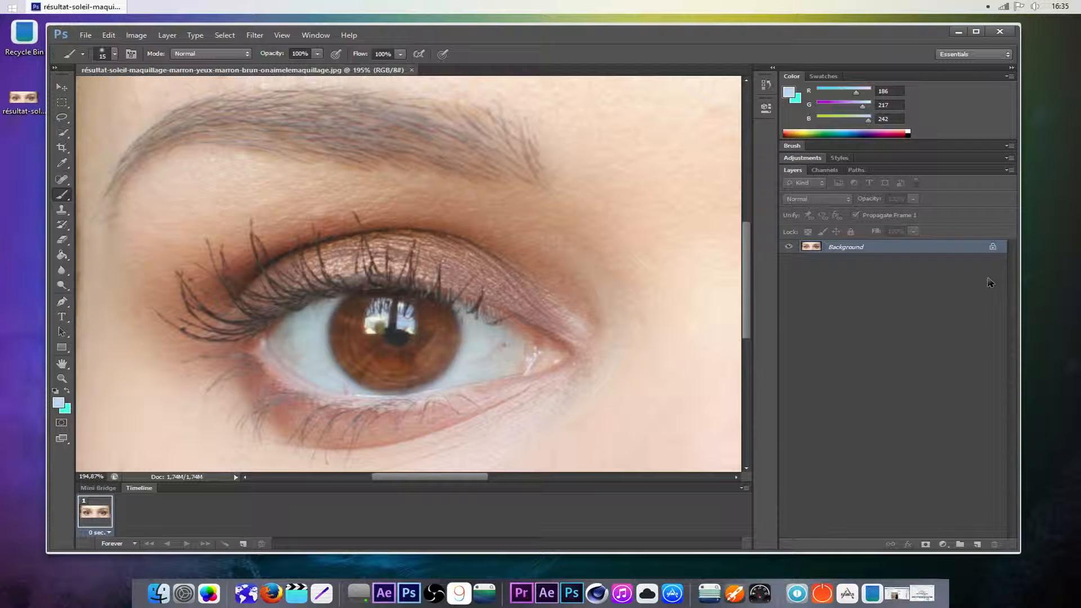
double_click(996, 252)
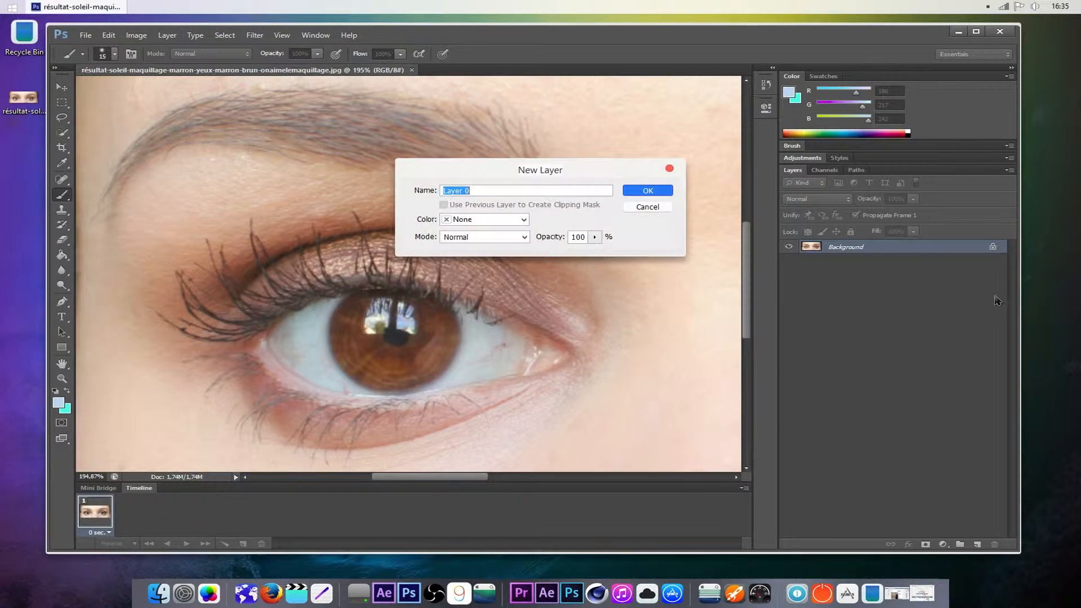
click(667, 194)
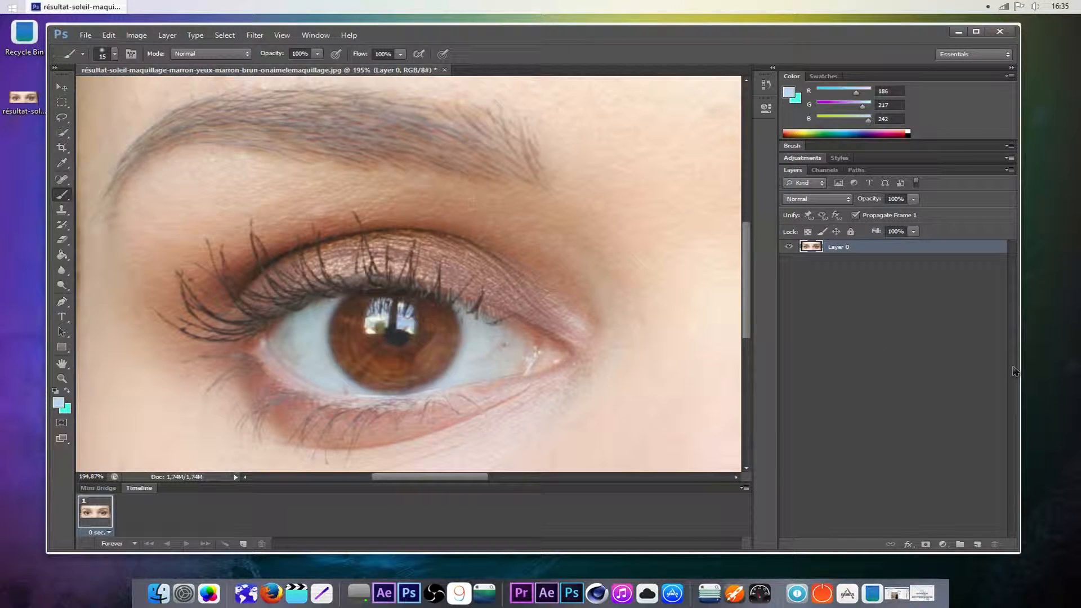
Step: Enlarge the application window to about the full screen width and duplicate Layer 0
drag(1018, 353, 1073, 353)
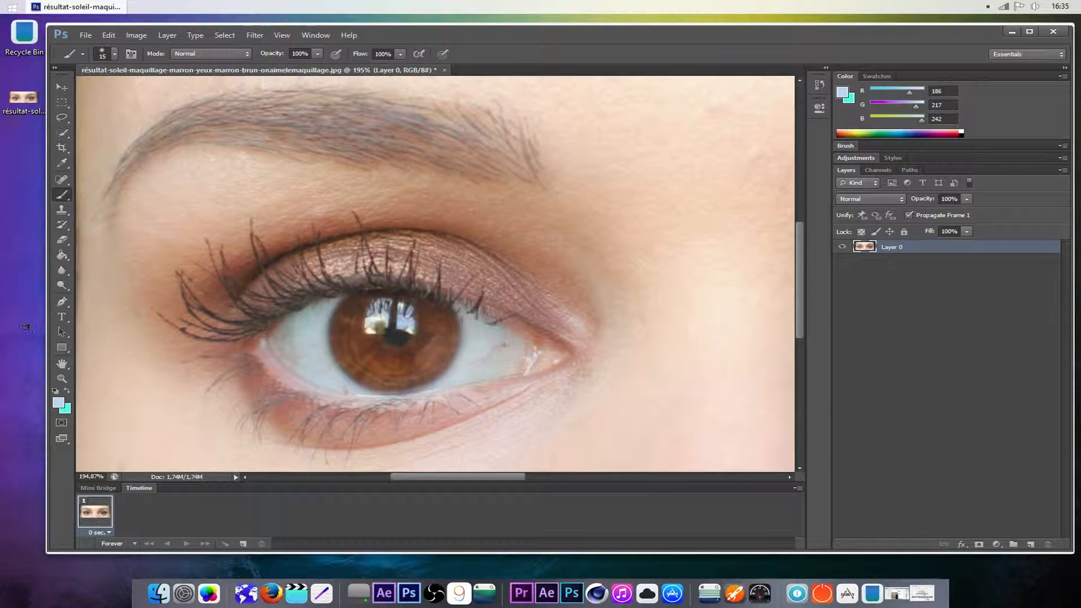
drag(47, 311, 1, 311)
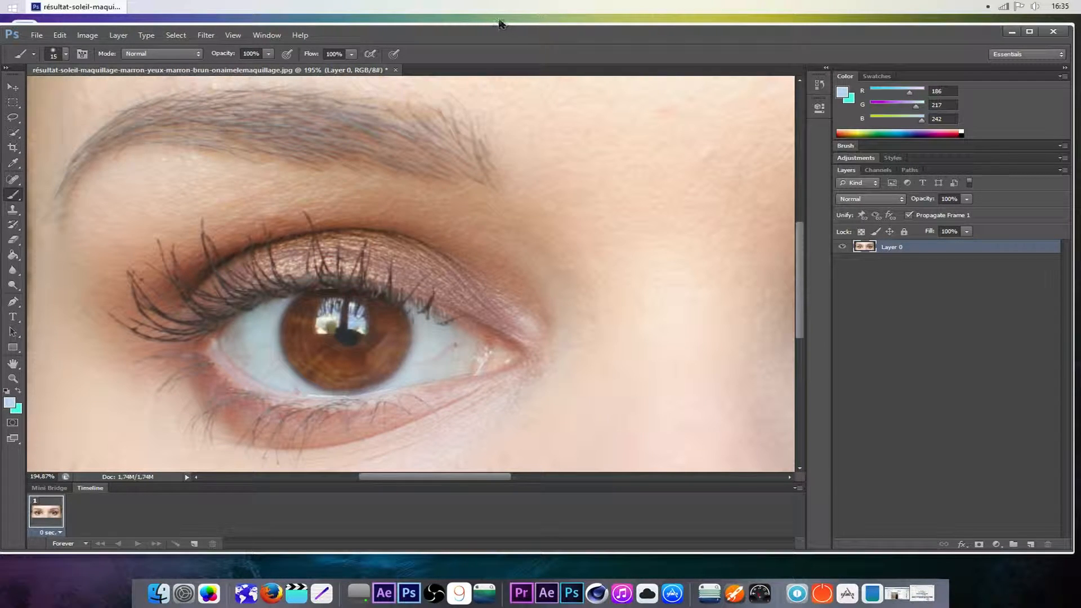
drag(498, 29, 496, 24)
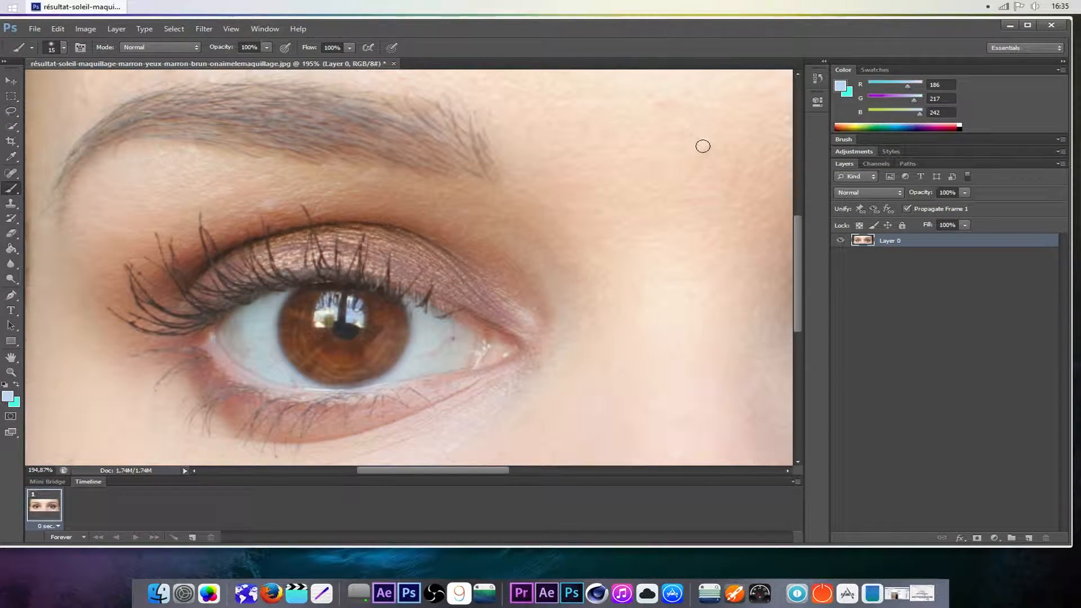
right_click(948, 243)
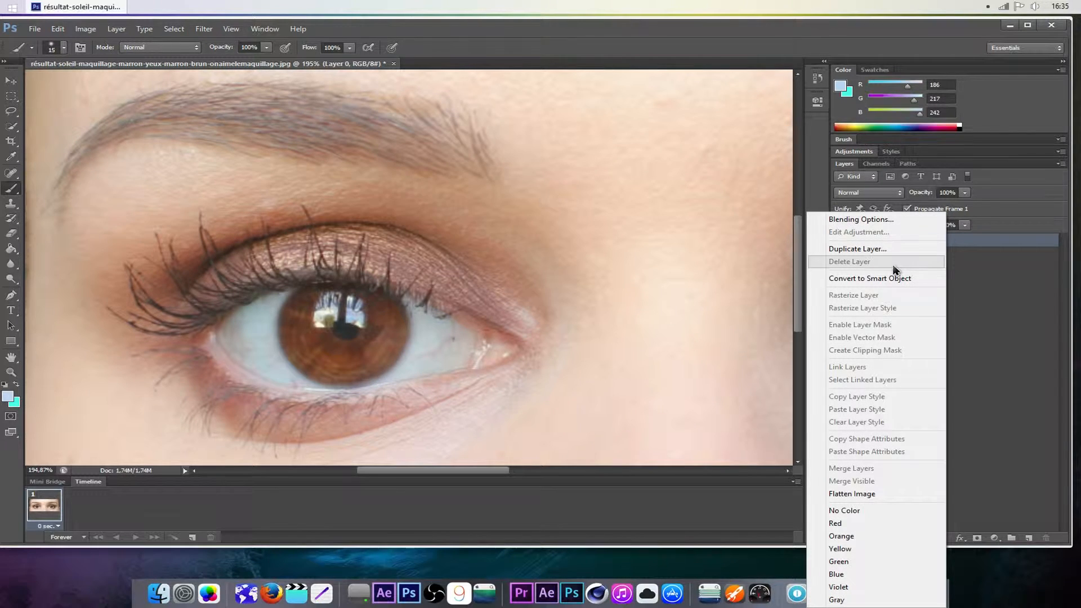
click(839, 248)
key(Return)
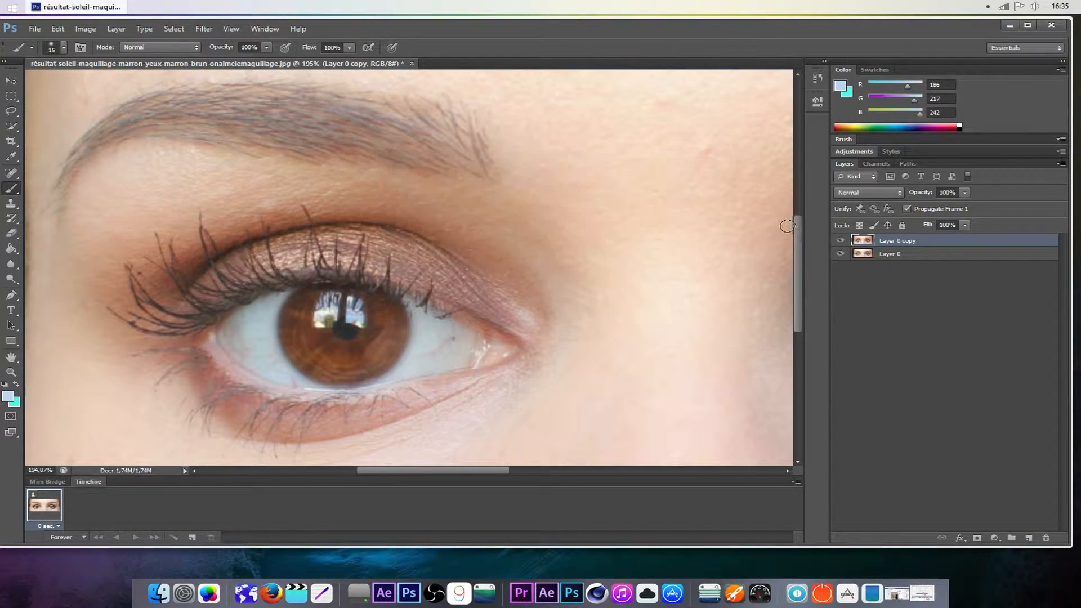
Step: Add a Solid Color fill layer in light magenta (#f38dff) above the duplicated layer
click(993, 538)
click(994, 289)
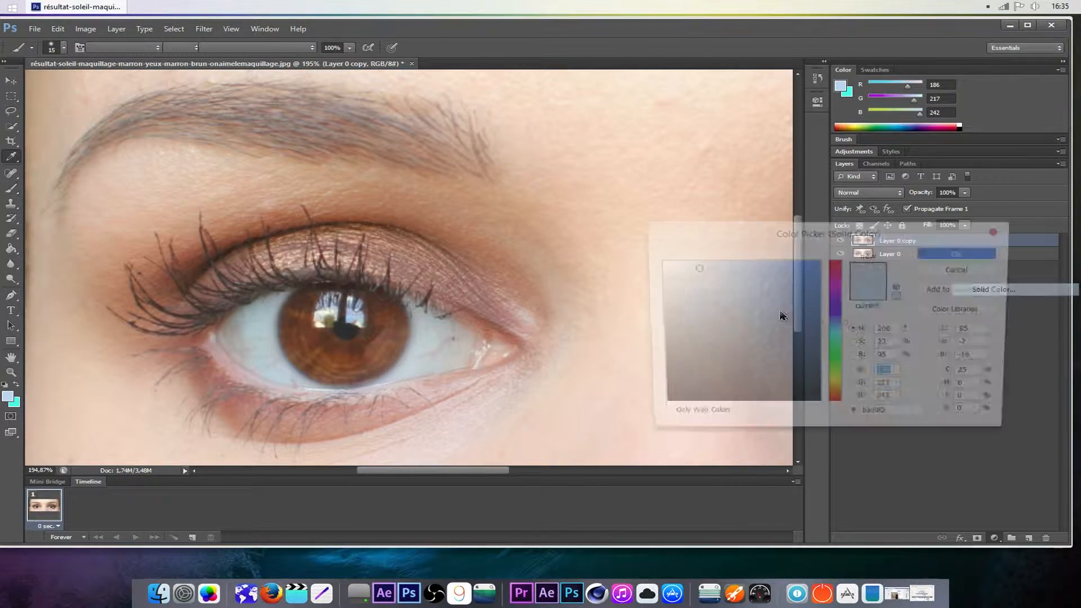
drag(837, 280, 831, 237)
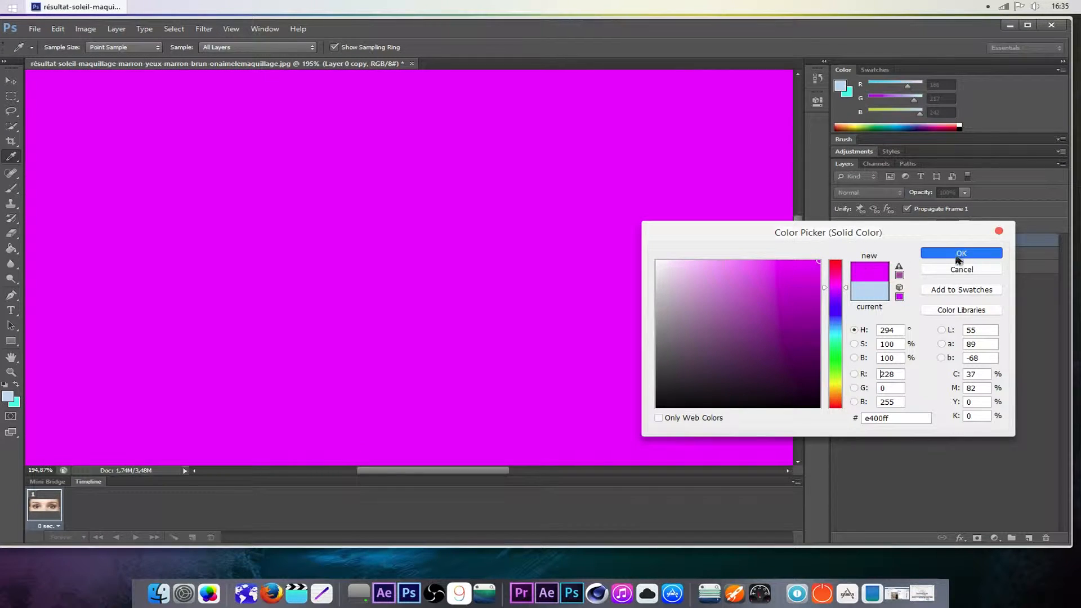
click(730, 260)
click(960, 253)
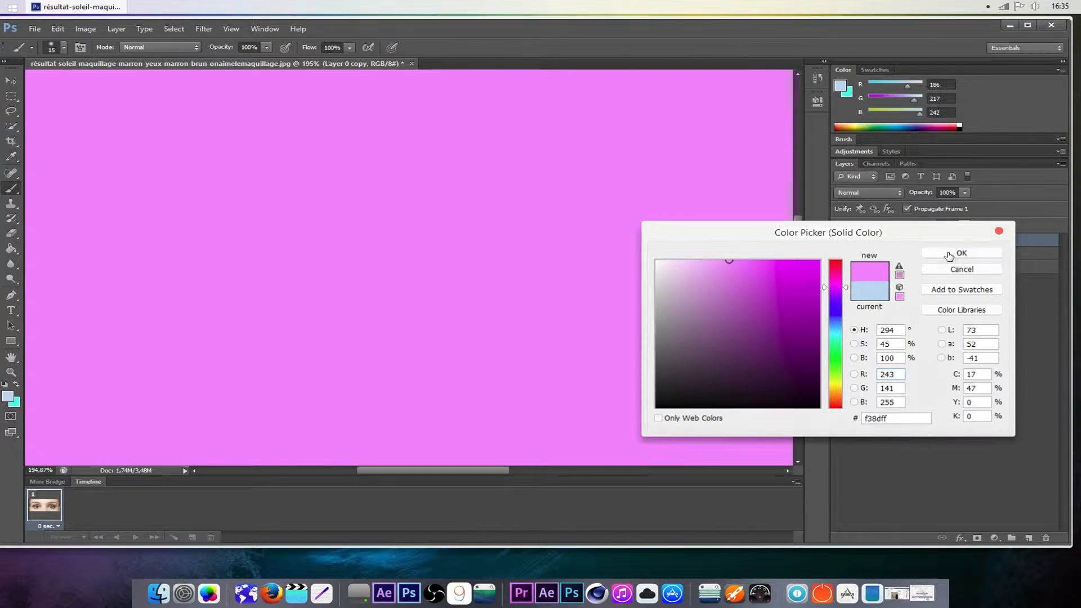
Step: Fill the fill layer's mask with black and make white the foreground color
click(903, 246)
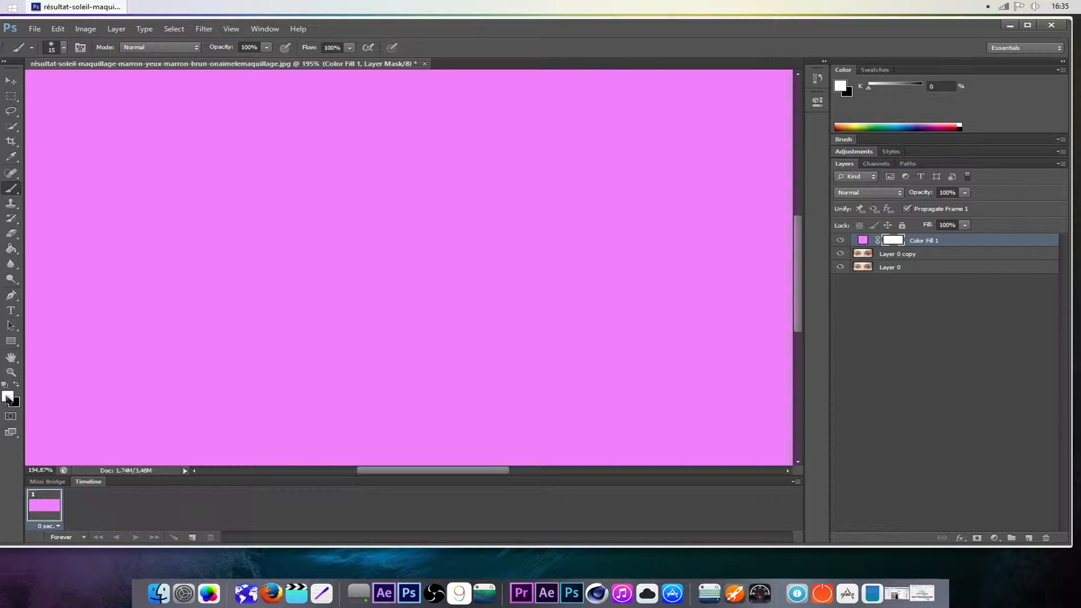
key(x)
key(alt+BackSpace)
key(alt)
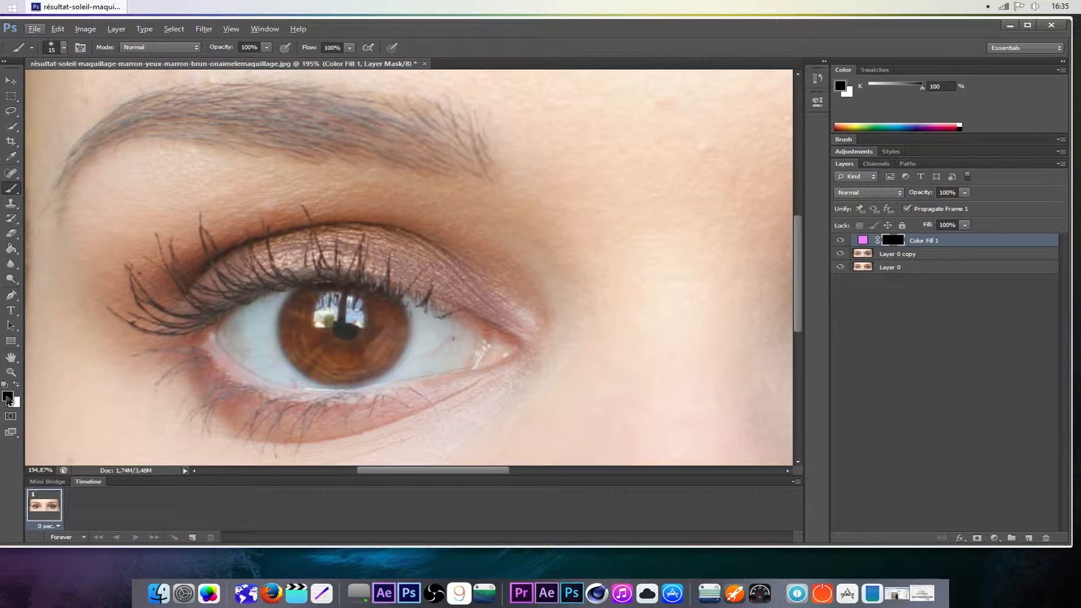
key(x)
Step: Set the soft brush's size to 25 px
click(64, 47)
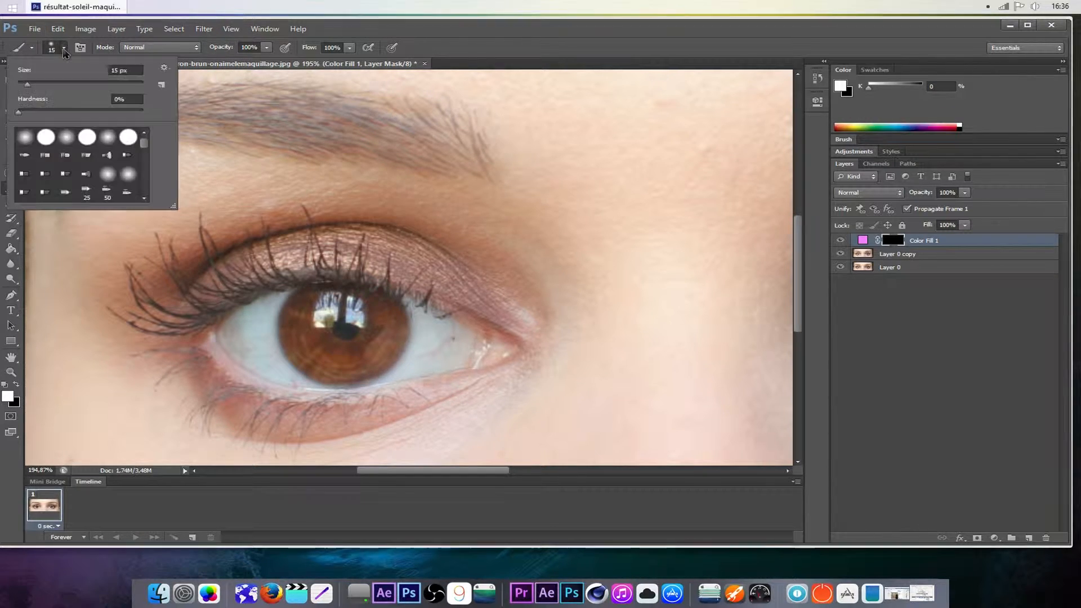
click(135, 71)
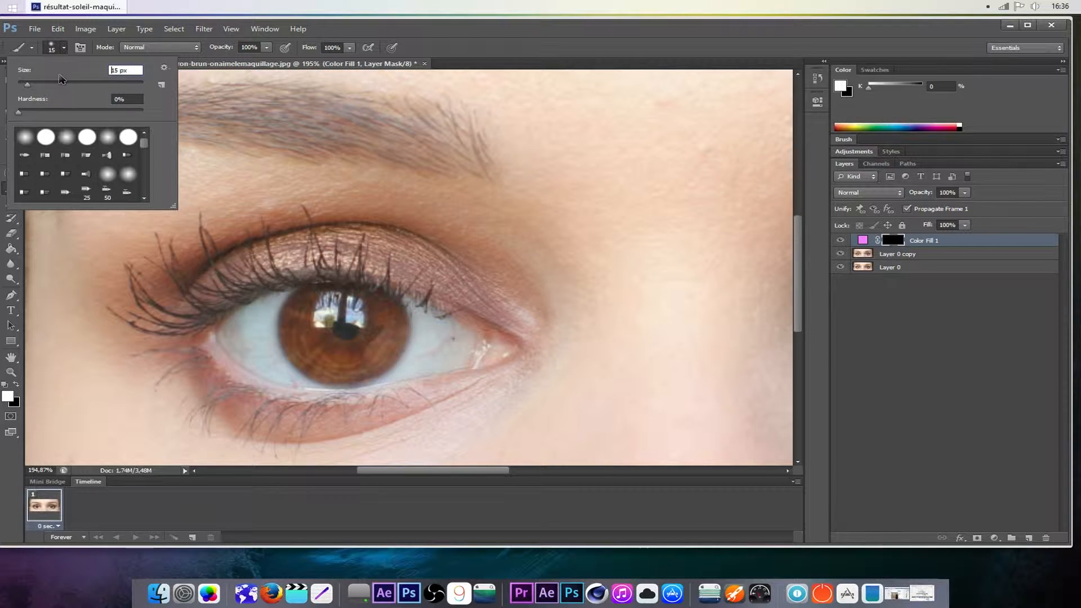
drag(136, 72, 59, 71)
text(25)
key(Return)
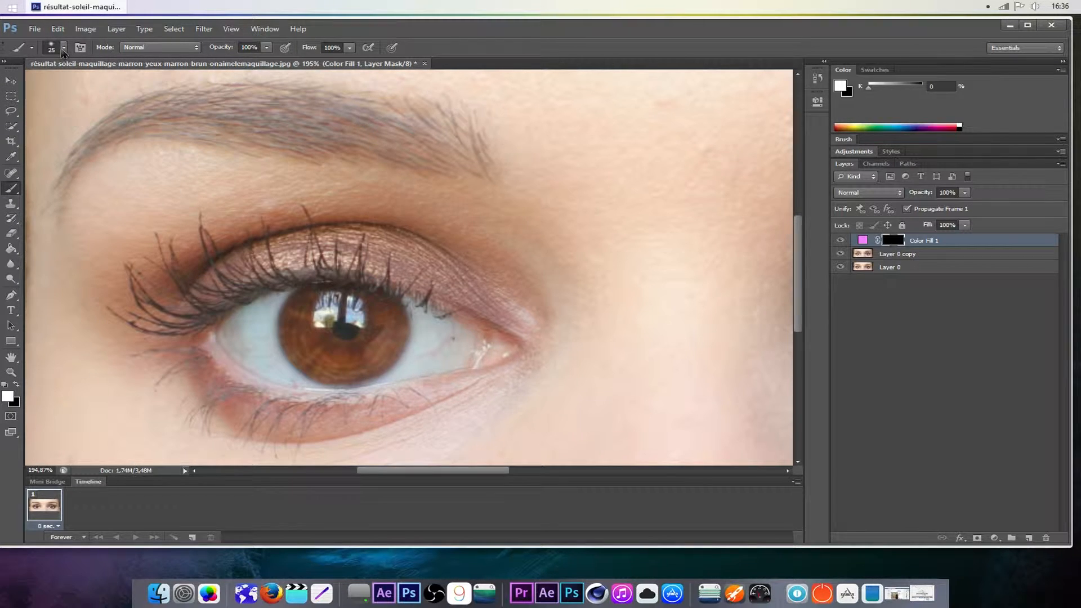
click(63, 48)
mouse_move(145, 148)
mouse_down()
mouse_move(165, 194)
mouse_move(120, 169)
mouse_up()
scroll(119, 169, up, 1)
scroll(96, 174, up, 5)
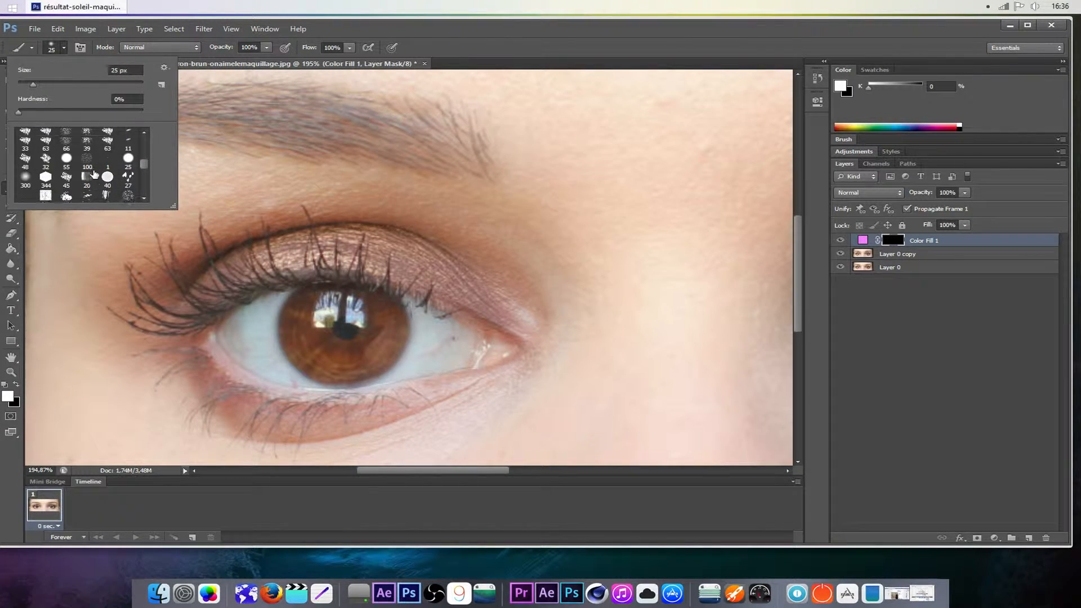
scroll(94, 173, up, 2)
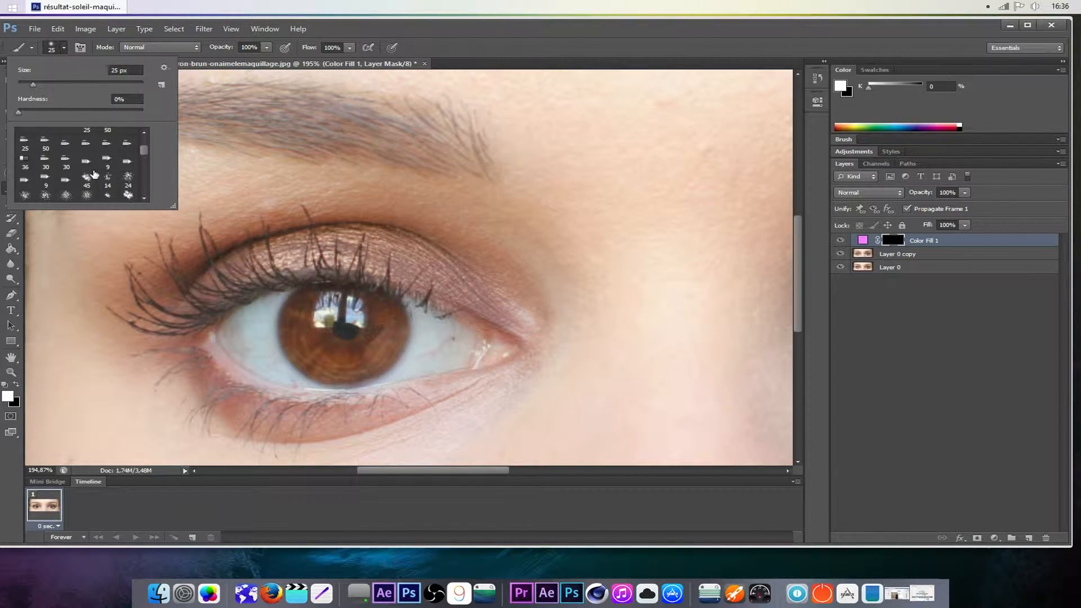
scroll(94, 173, down, 3)
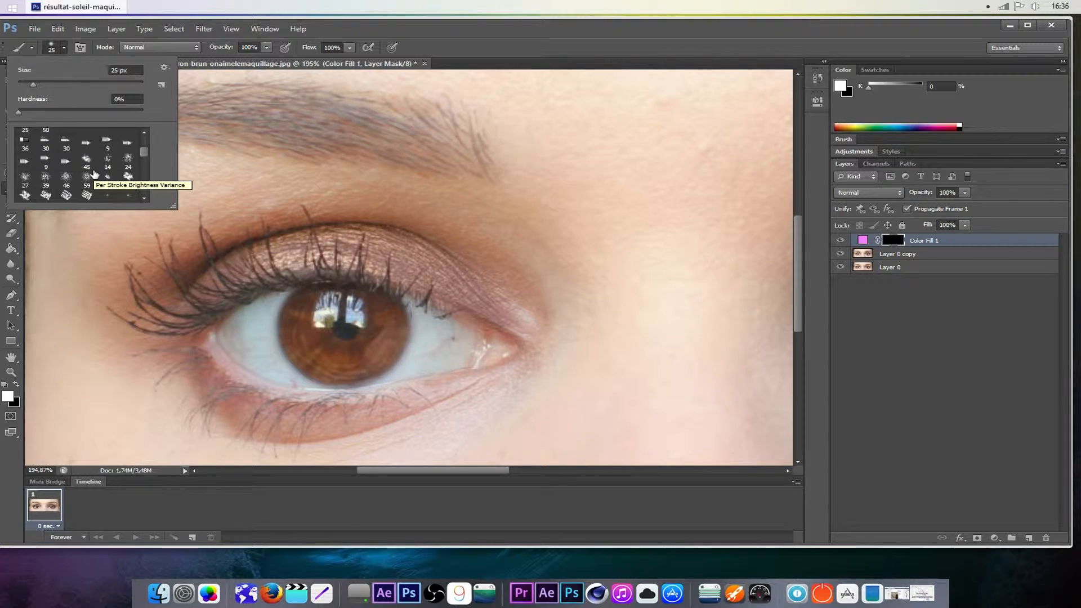
Step: Paint white on the mask over the left eye's iris around the pupil, and set the fill layer's blend mode to Color
click(295, 314)
mouse_move(289, 301)
mouse_down()
mouse_move(332, 366)
mouse_move(381, 363)
mouse_move(395, 335)
mouse_move(388, 309)
mouse_move(325, 288)
mouse_move(298, 294)
mouse_move(287, 312)
mouse_move(298, 351)
mouse_move(326, 373)
mouse_move(364, 372)
mouse_up()
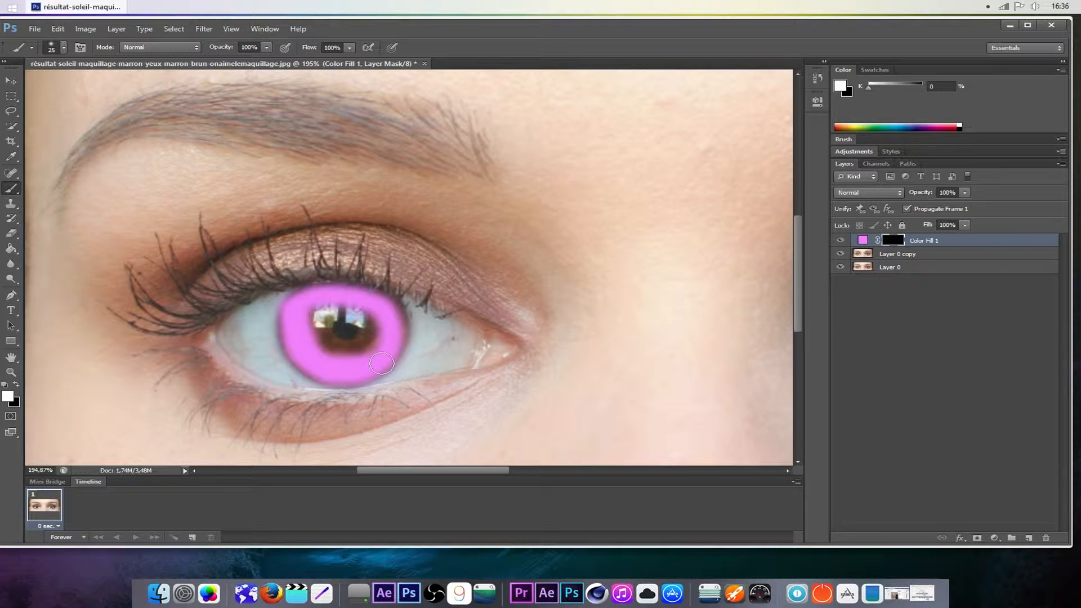
drag(364, 304, 375, 312)
click(871, 197)
click(857, 484)
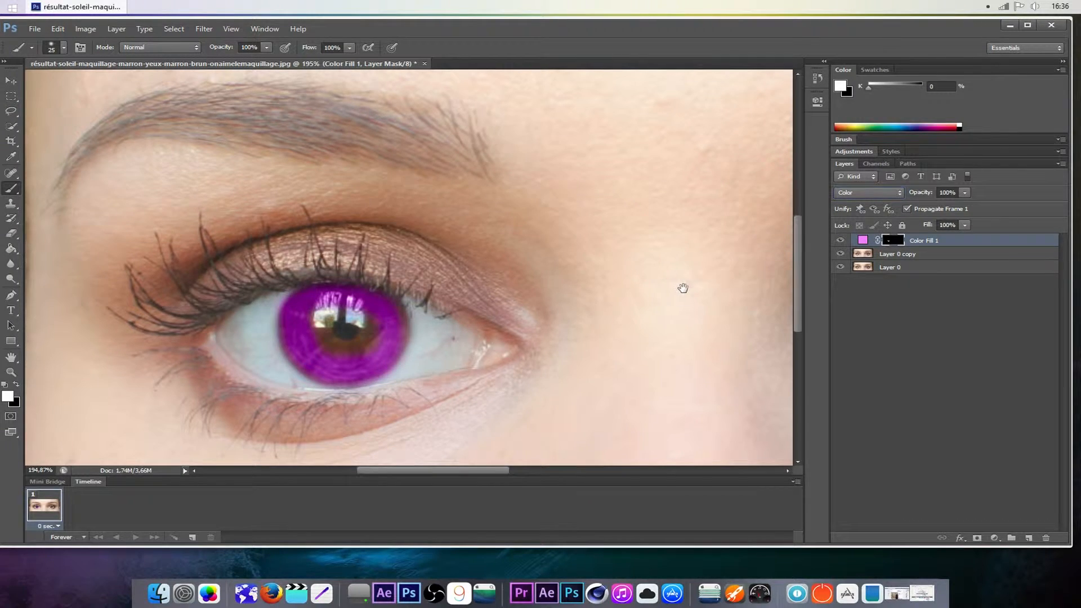
Step: Paint the right eye's iris white on the mask and cover the remaining brown center of the left iris
drag(684, 287, 405, 275)
mouse_move(697, 277)
mouse_down()
mouse_move(613, 296)
mouse_move(632, 337)
mouse_move(675, 342)
mouse_move(705, 322)
mouse_move(721, 290)
mouse_move(702, 270)
mouse_move(641, 264)
mouse_move(615, 312)
mouse_move(647, 335)
mouse_move(686, 337)
mouse_move(717, 314)
mouse_move(719, 287)
mouse_up()
mouse_move(601, 334)
mouse_down()
mouse_move(677, 319)
mouse_move(699, 284)
mouse_move(661, 278)
mouse_move(647, 309)
mouse_up()
drag(317, 311, 567, 302)
mouse_move(304, 331)
mouse_down()
mouse_move(261, 320)
mouse_move(307, 313)
mouse_move(318, 288)
mouse_move(252, 280)
mouse_up()
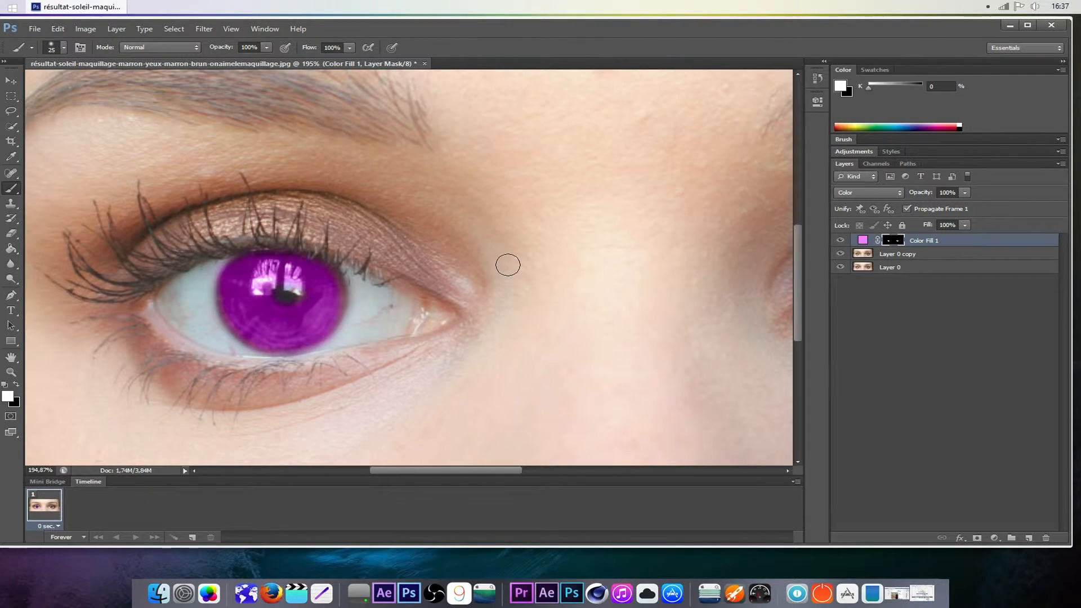
Step: Feather the fill layer's mask by 7.5 px, then deselect the layer and close the mask properties to review both eyes
drag(508, 266, 508, 257)
double_click(888, 241)
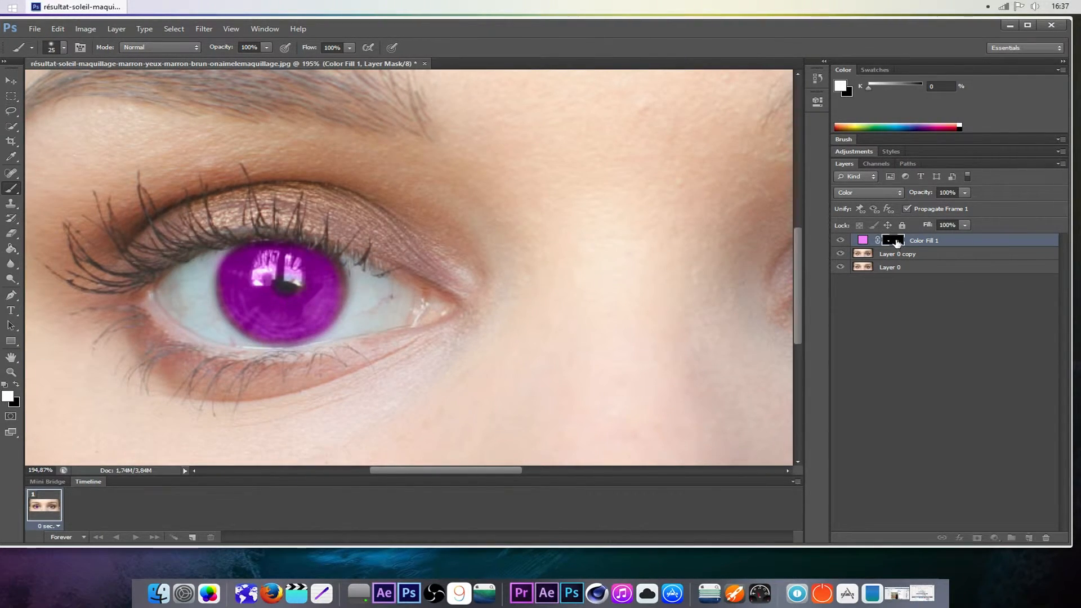
drag(633, 208, 683, 214)
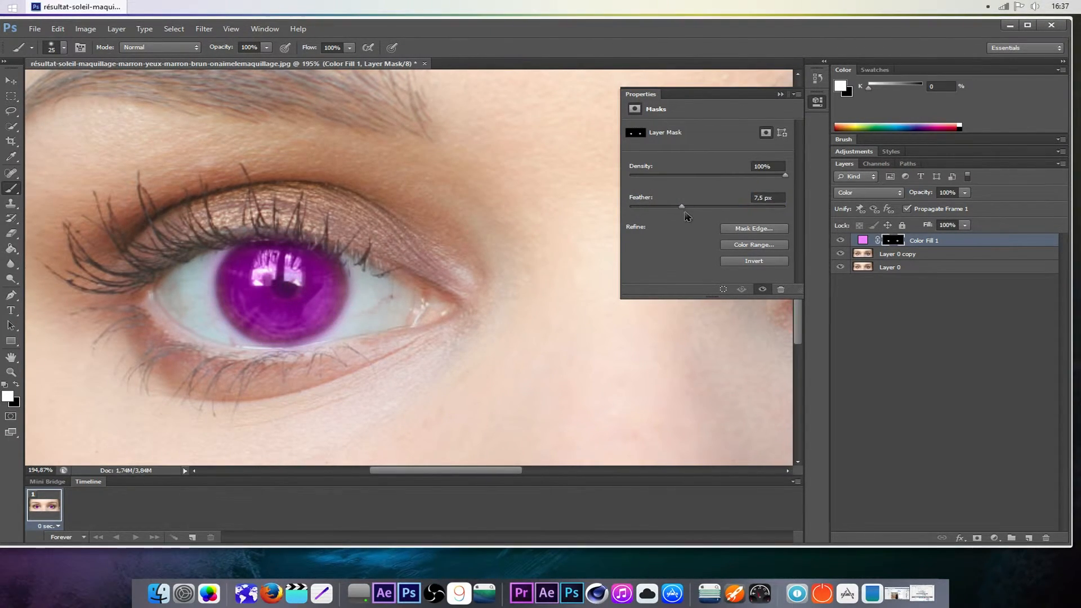
click(942, 379)
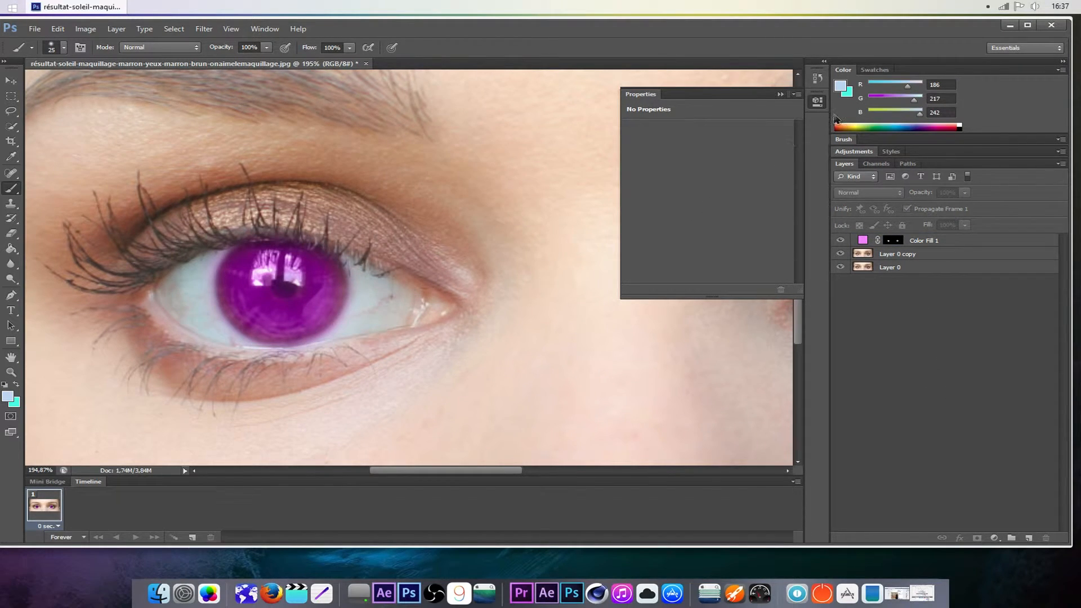
click(780, 94)
scroll(586, 248, down, 3)
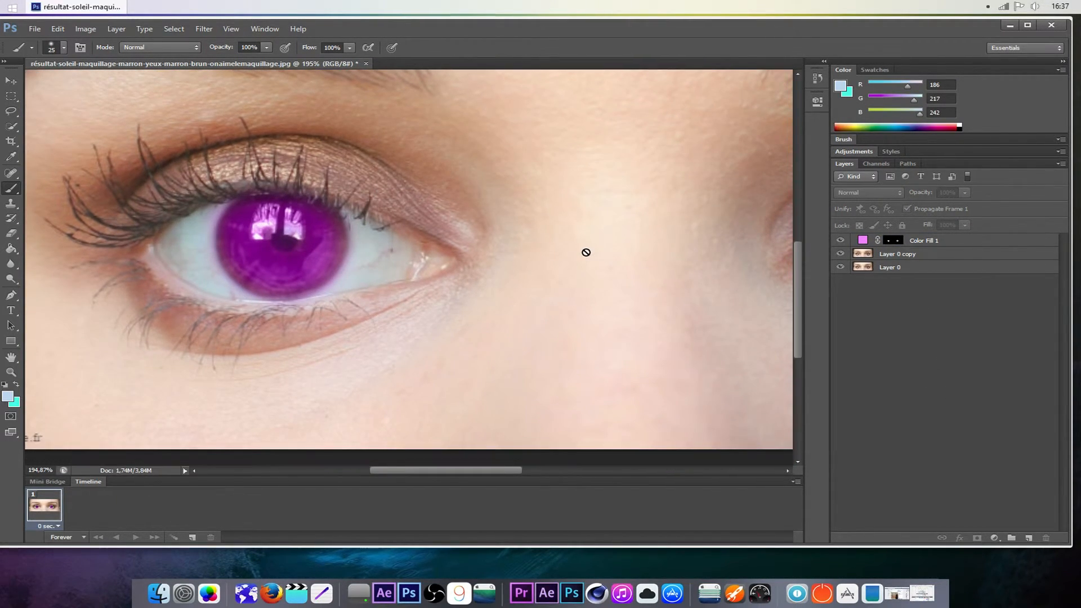
scroll(590, 248, down, 2)
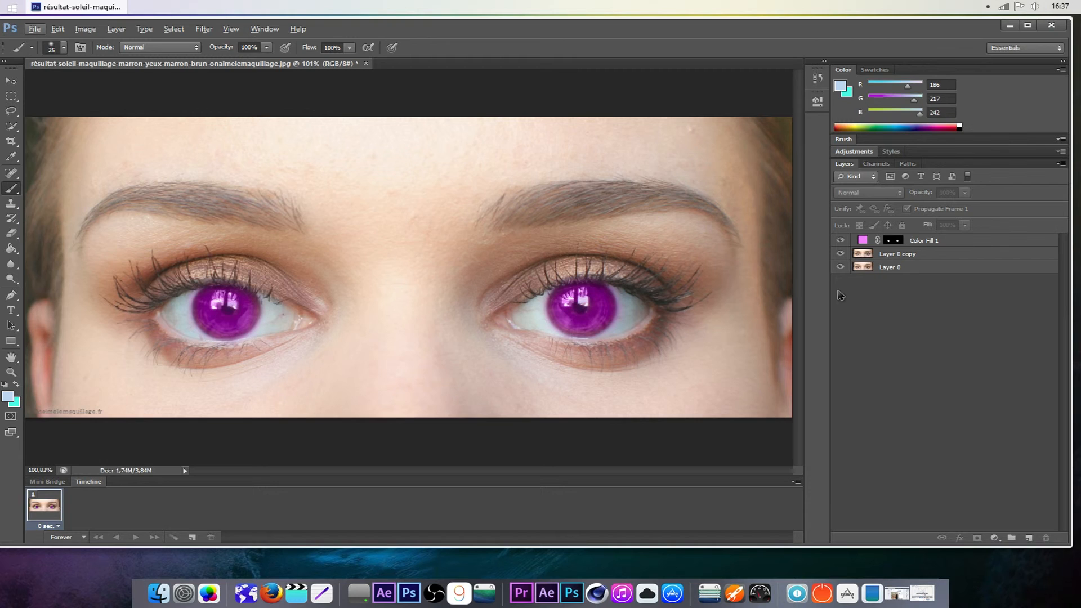
Step: Quit Photoshop CS6 without saving the changes to the photo
click(1051, 26)
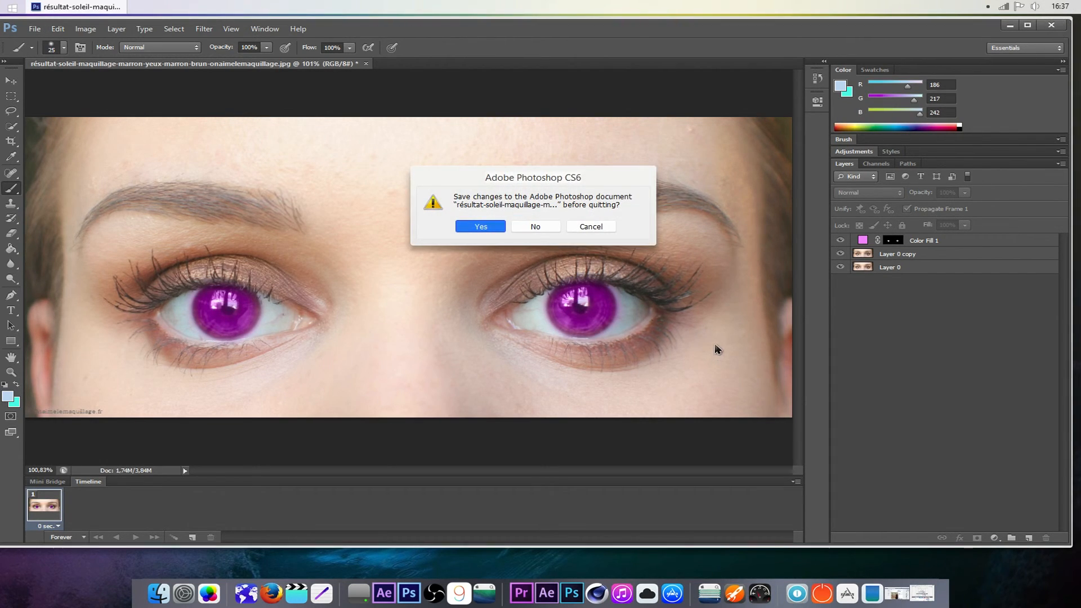
click(536, 227)
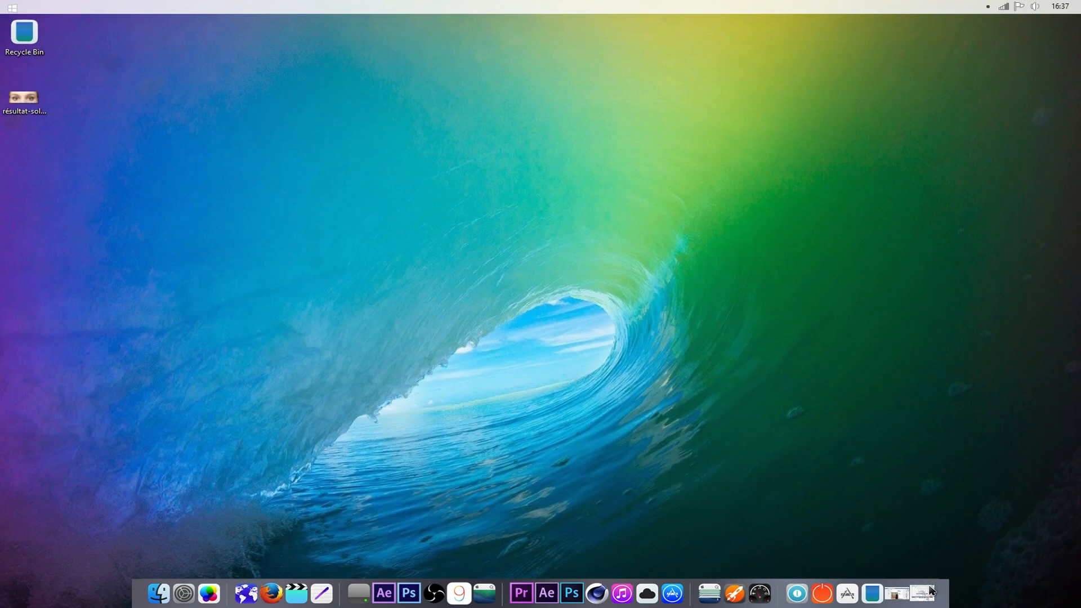